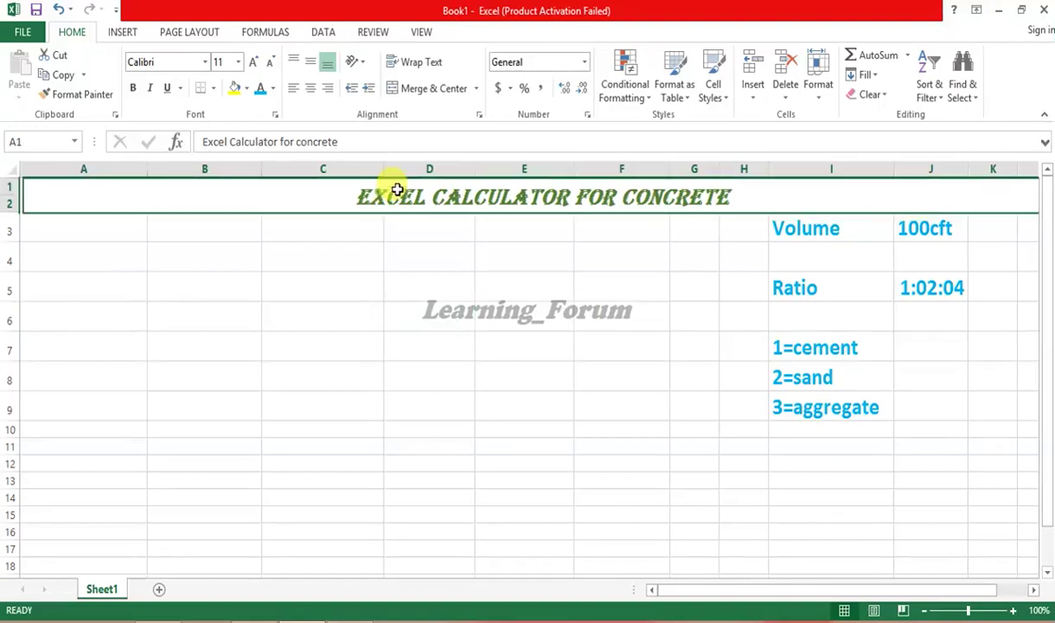
- Review the Volume 100cft, Ratio 1:02:04 and the cement, sand and aggregate key entries
{"action": "left_click", "coordinate": [810, 227]}
{"action": "left_click", "coordinate": [918, 225]}
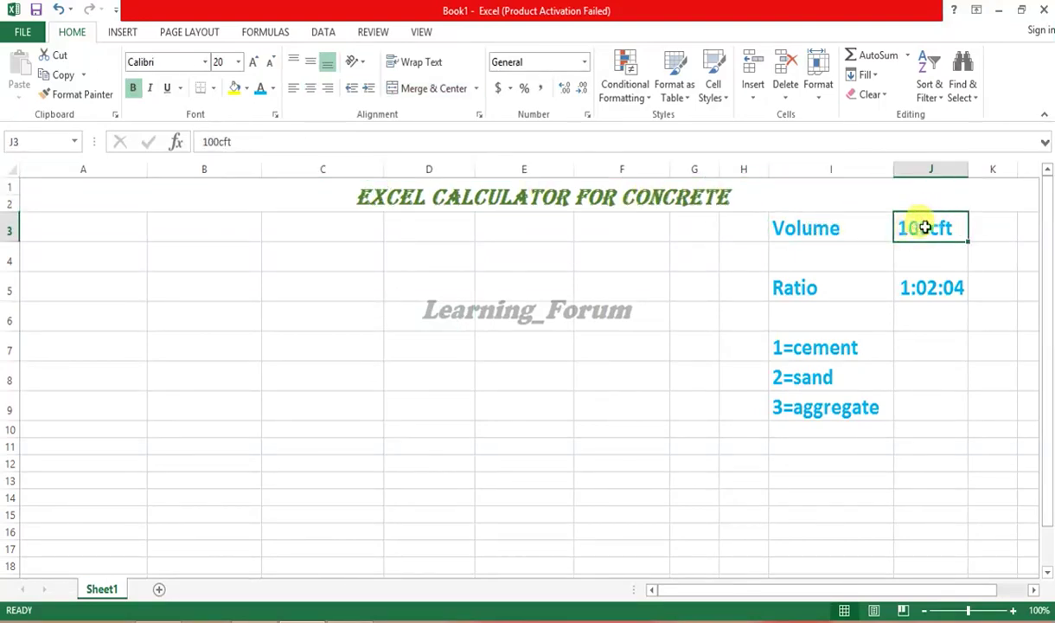
{"action": "left_click", "coordinate": [812, 289]}
{"action": "left_click", "coordinate": [912, 287]}
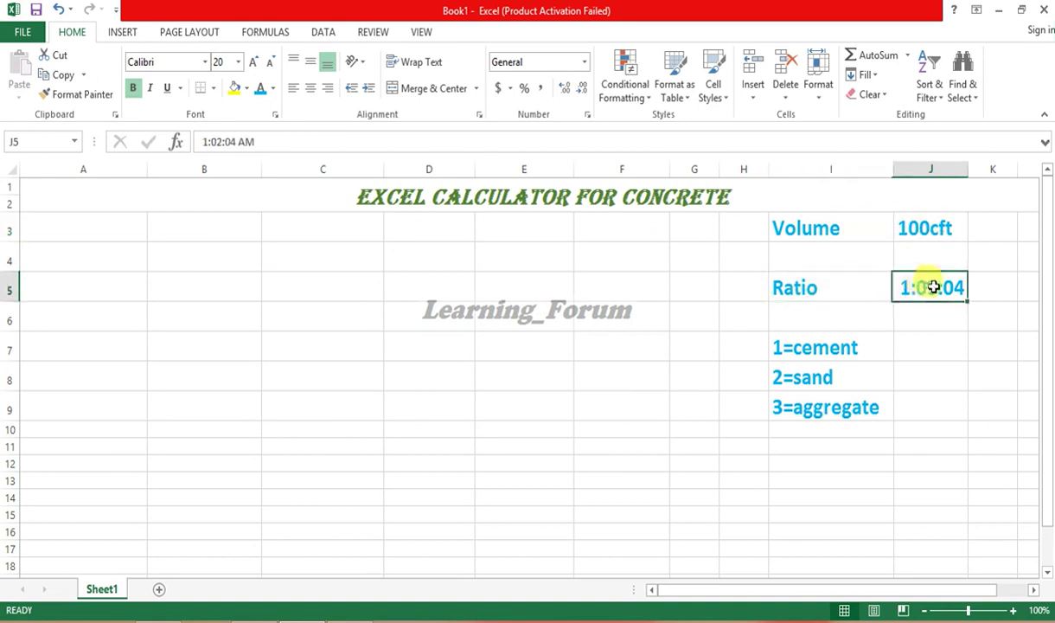
{"action": "left_click", "coordinate": [848, 344]}
{"action": "left_click", "coordinate": [835, 374]}
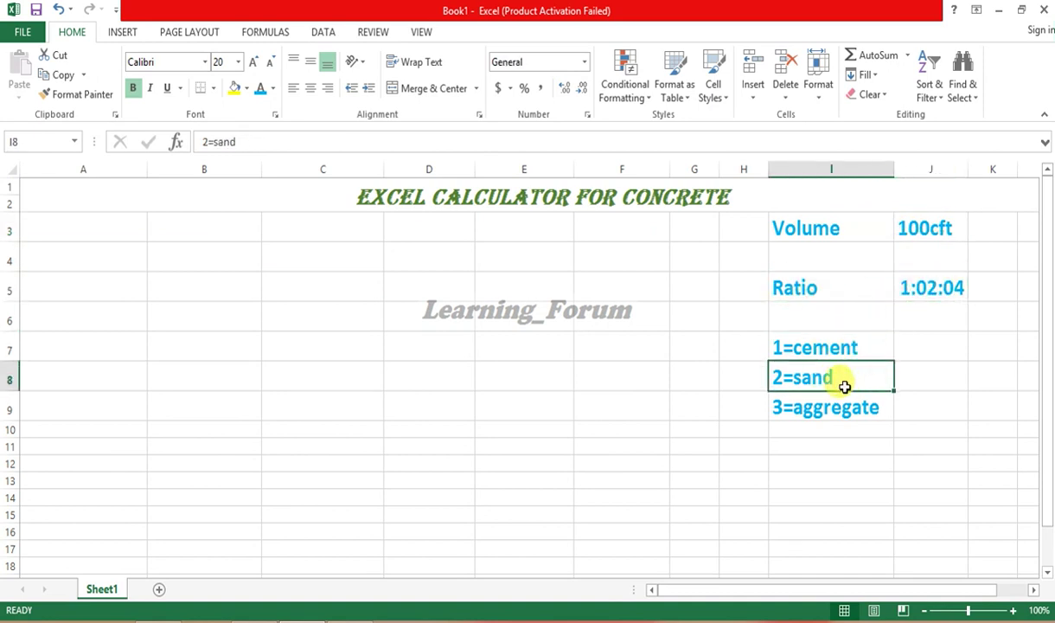
{"action": "left_click", "coordinate": [831, 410]}
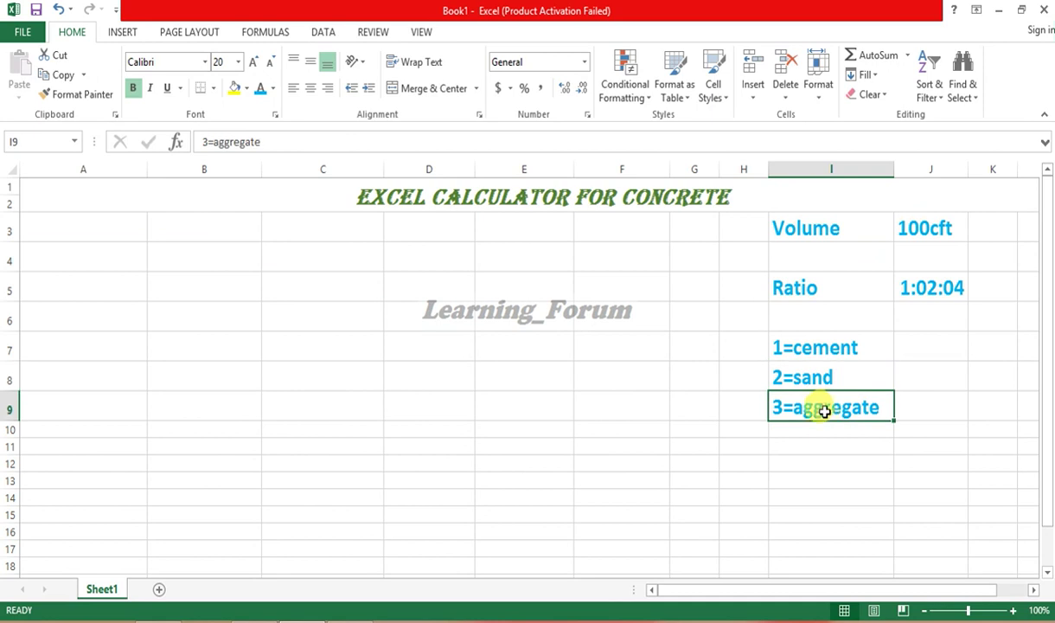
- Enter the note 'To find cement sand and aggregate' in cell I11, correcting typos
{"action": "left_click", "coordinate": [779, 446]}
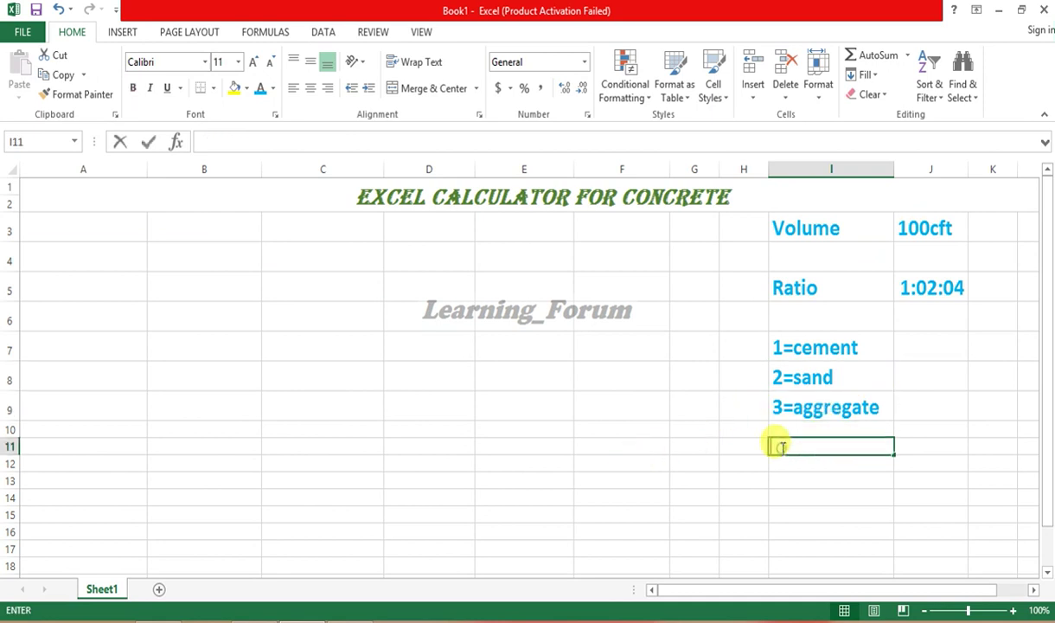
{"action": "type", "text": "To finf"}
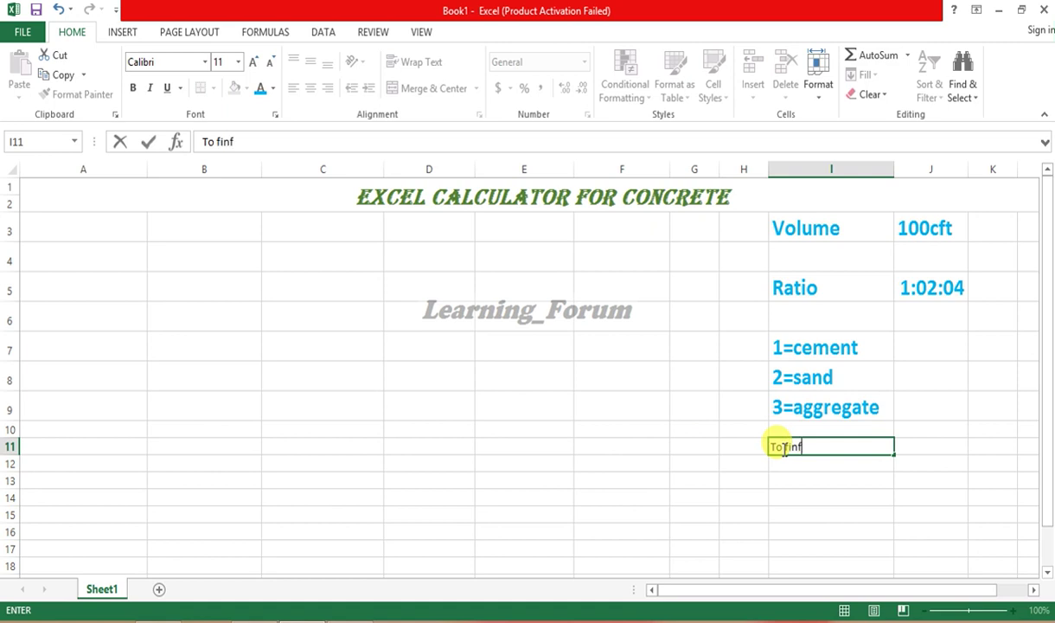
{"action": "key", "text": "BackSpace"}
{"action": "type", "text": "d"}
{"action": "key", "text": "BackSpace"}
{"action": "type", "text": "cement sand and aggregate"}
{"action": "mouse_move", "coordinate": [813, 487]}
{"action": "left_mouse_down"}
{"action": "mouse_move", "coordinate": [862, 489]}
{"action": "mouse_move", "coordinate": [852, 493]}
{"action": "left_mouse_up"}
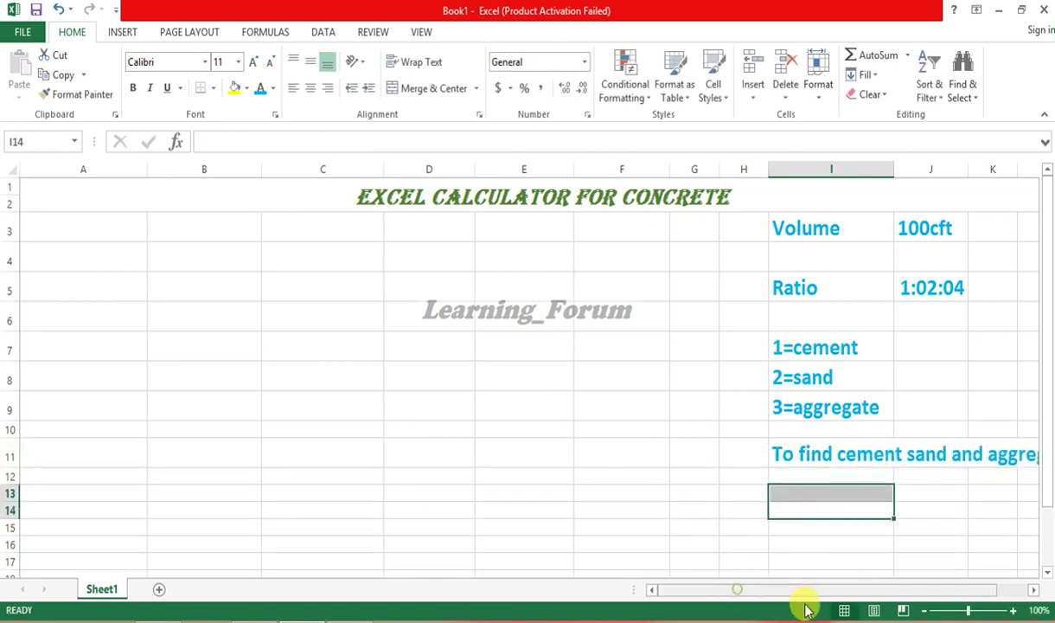
{"action": "left_click_drag", "start_coordinate": [804, 610], "coordinate": [741, 608]}
{"action": "left_click", "coordinate": [737, 592]}
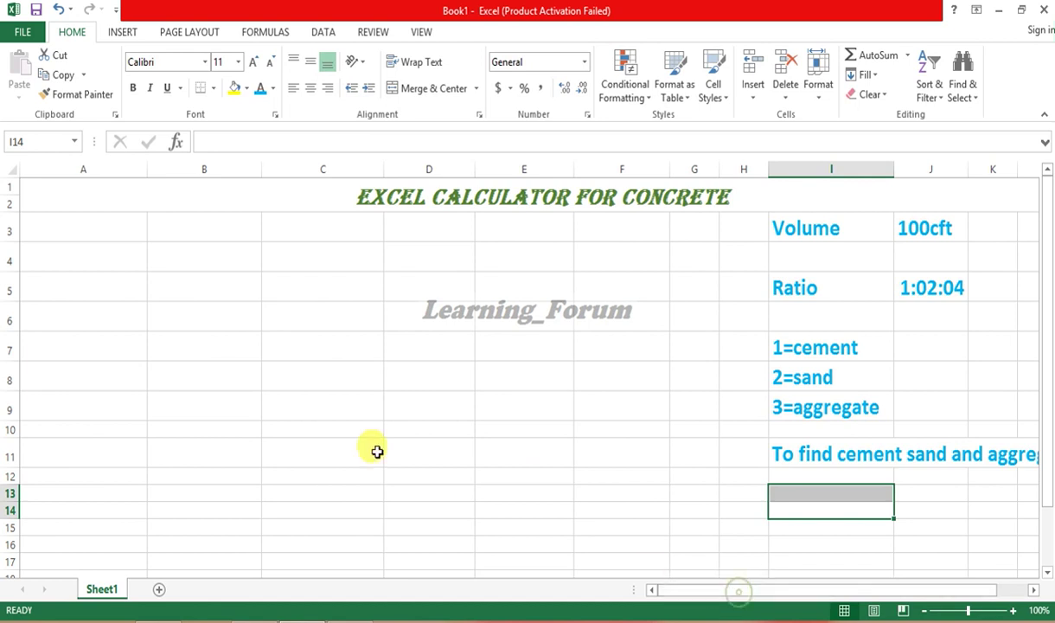
{"action": "double_click", "coordinate": [90, 230]}
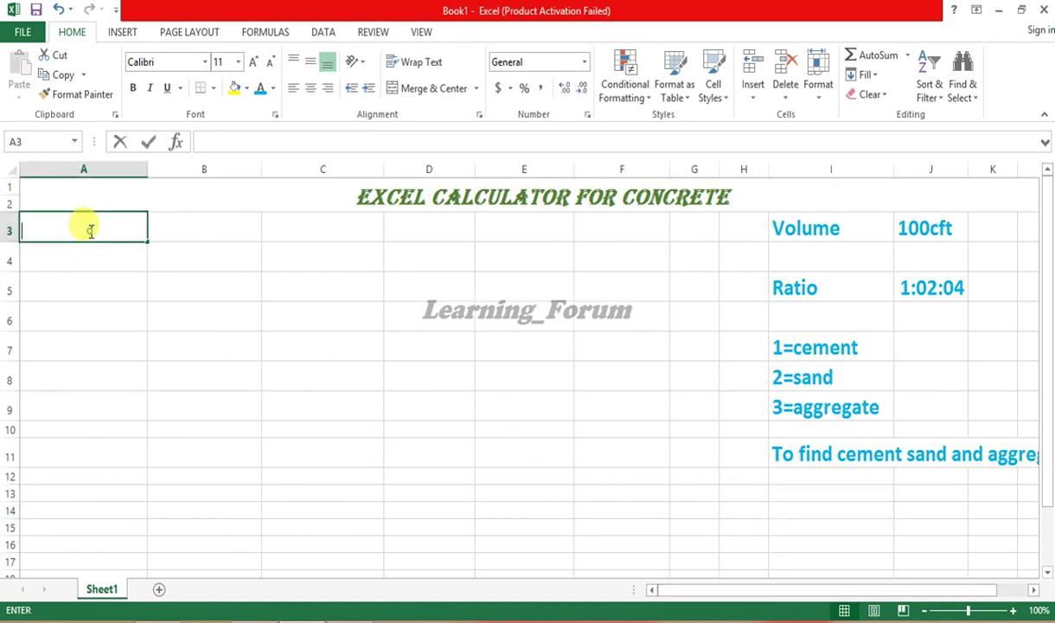
- Enter the heading 'Wet Volume(CFT)' in A3 with the value 100 in A4
{"action": "type", "text": "Wet Volume"}
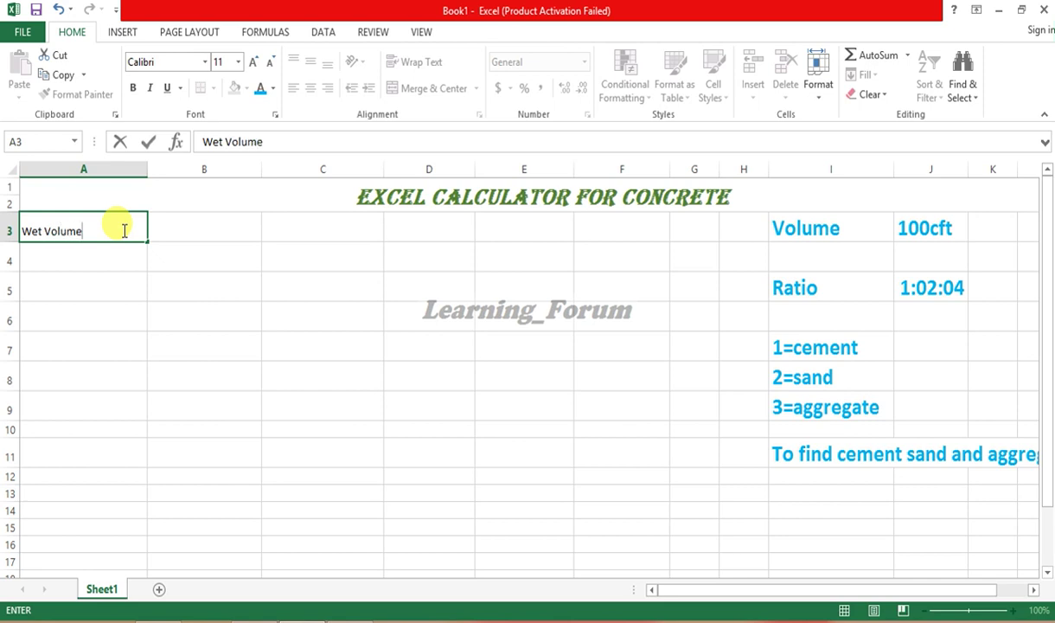
{"action": "key", "text": "Return"}
{"action": "type", "text": "100"}
{"action": "double_click", "coordinate": [122, 230]}
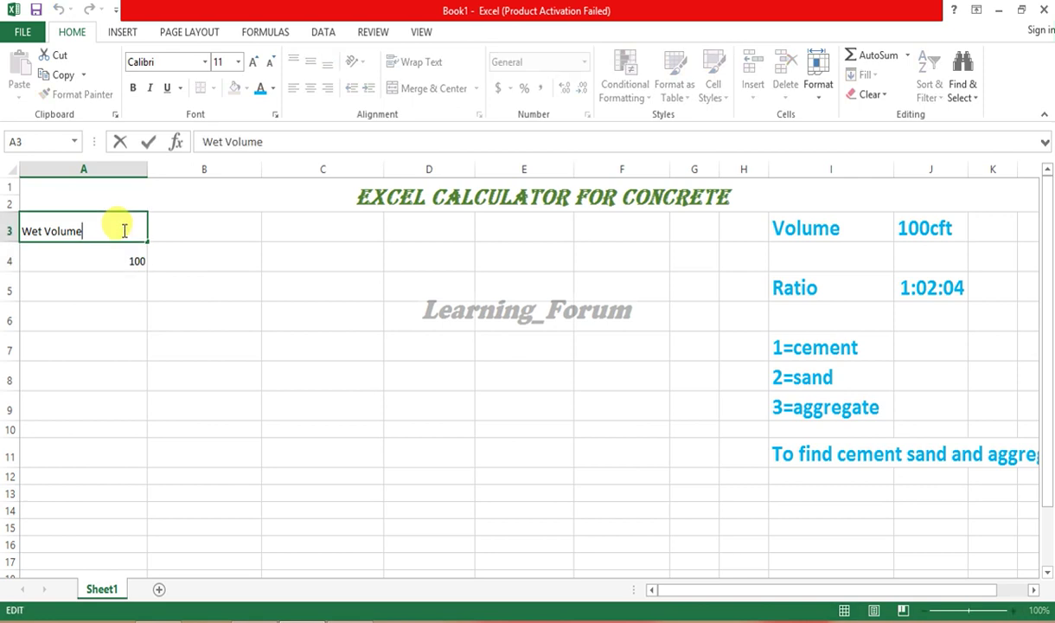
{"action": "type", "text": "(CFT"}
{"action": "left_click", "coordinate": [132, 262]}
{"action": "left_click", "coordinate": [922, 221]}
{"action": "left_click", "coordinate": [126, 261]}
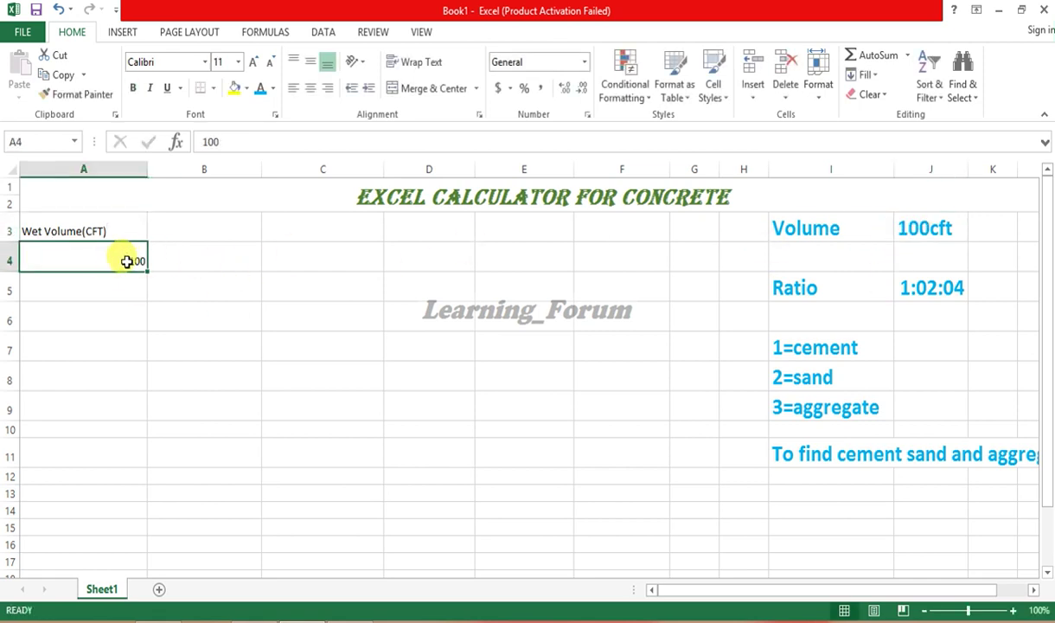
{"action": "double_click", "coordinate": [205, 229]}
{"action": "type", "text": "Dry "}
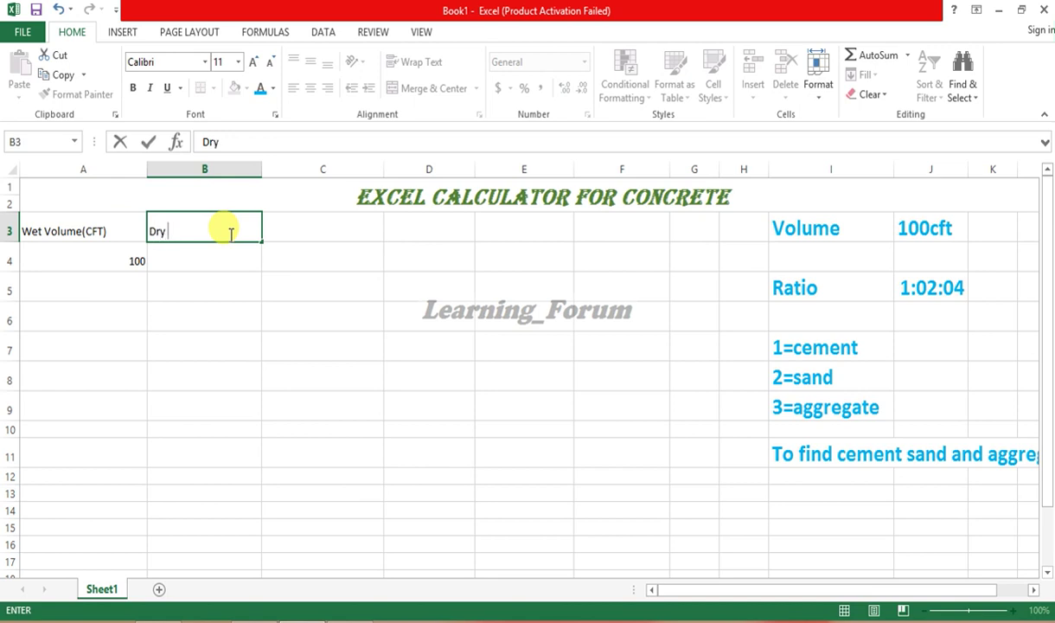
{"action": "type", "text": "Volume=1.54x"}
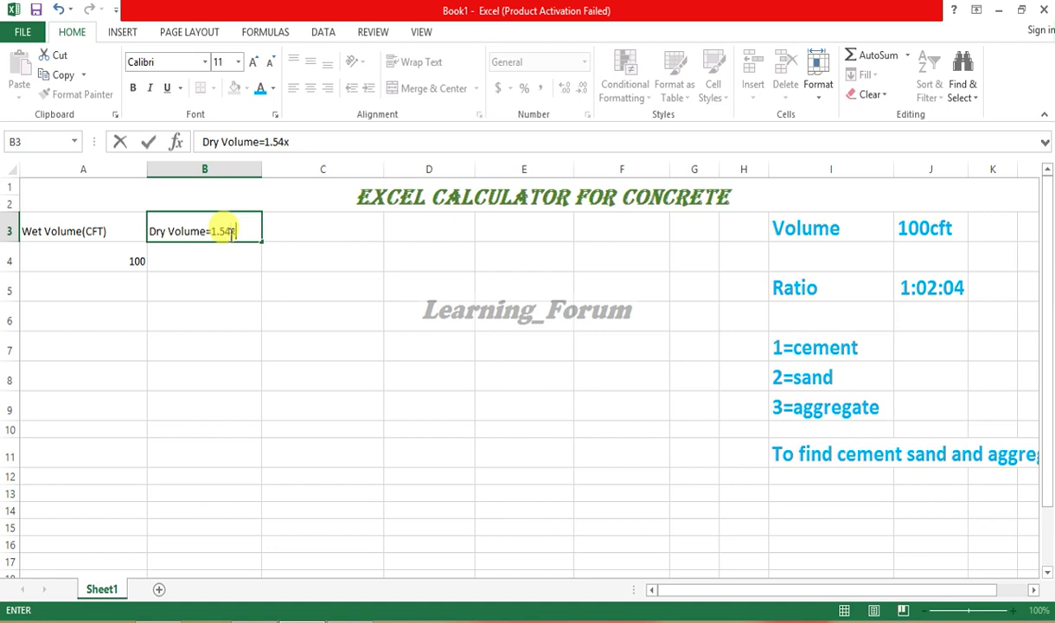
- Finish the B3 heading 'Dry Volume=1.54xWet Vol' and enter =1.54*A4 in B4, giving 154
{"action": "type", "text": "Wet Vol"}
{"action": "left_click", "coordinate": [203, 252]}
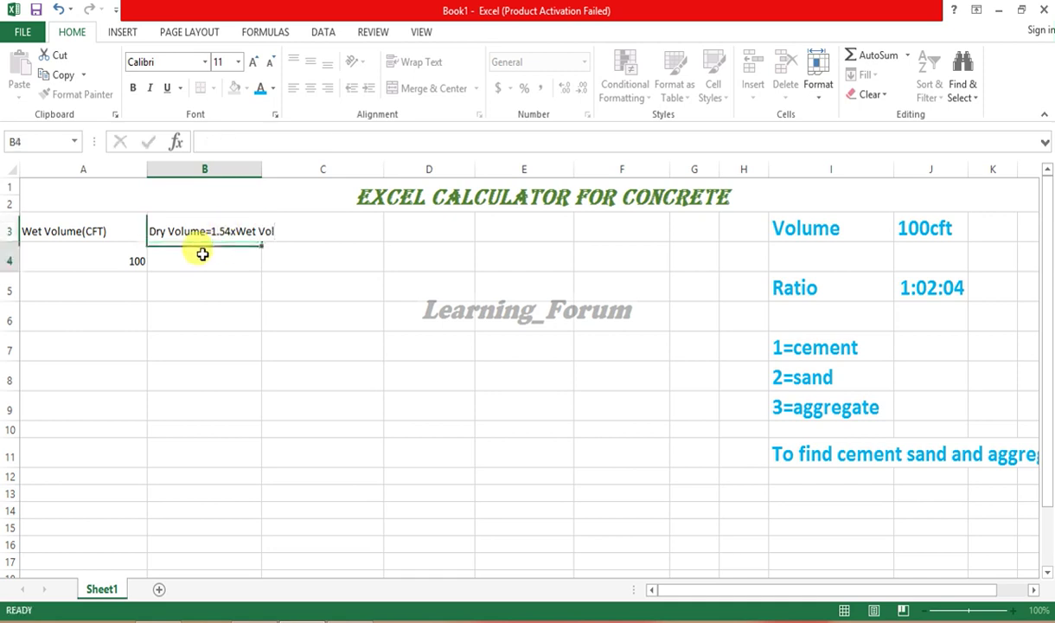
{"action": "type", "text": "="}
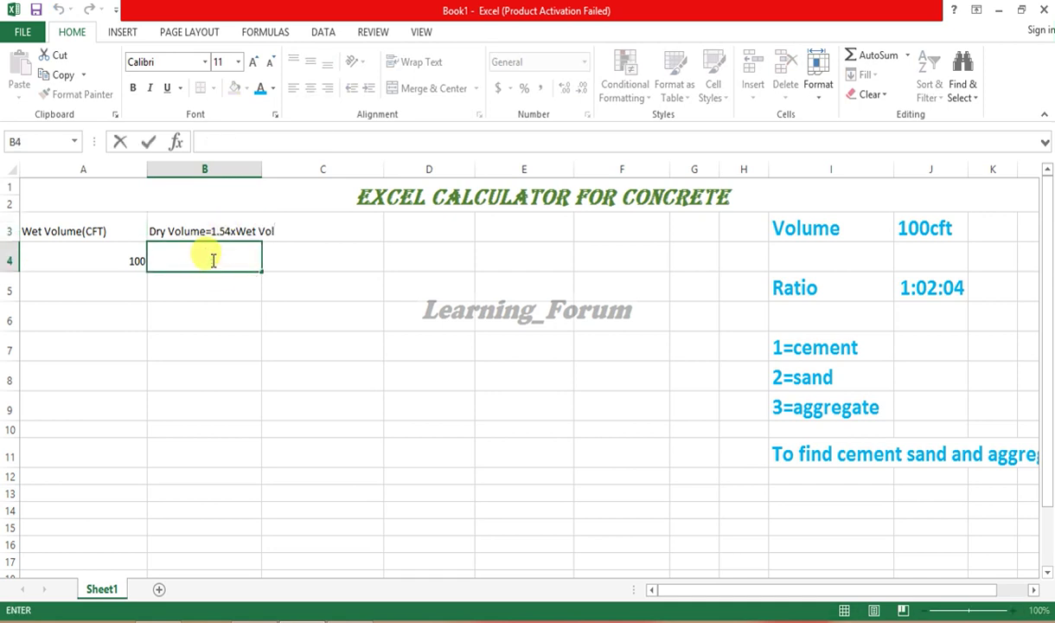
{"action": "type", "text": "1"}
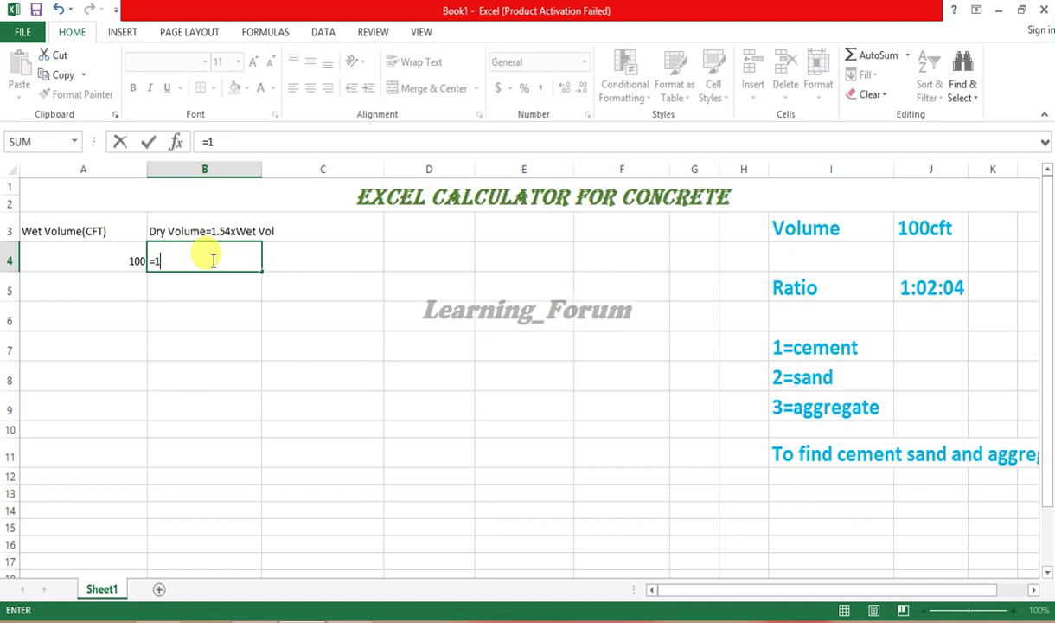
{"action": "type", "text": ".54*"}
{"action": "left_click", "coordinate": [123, 260]}
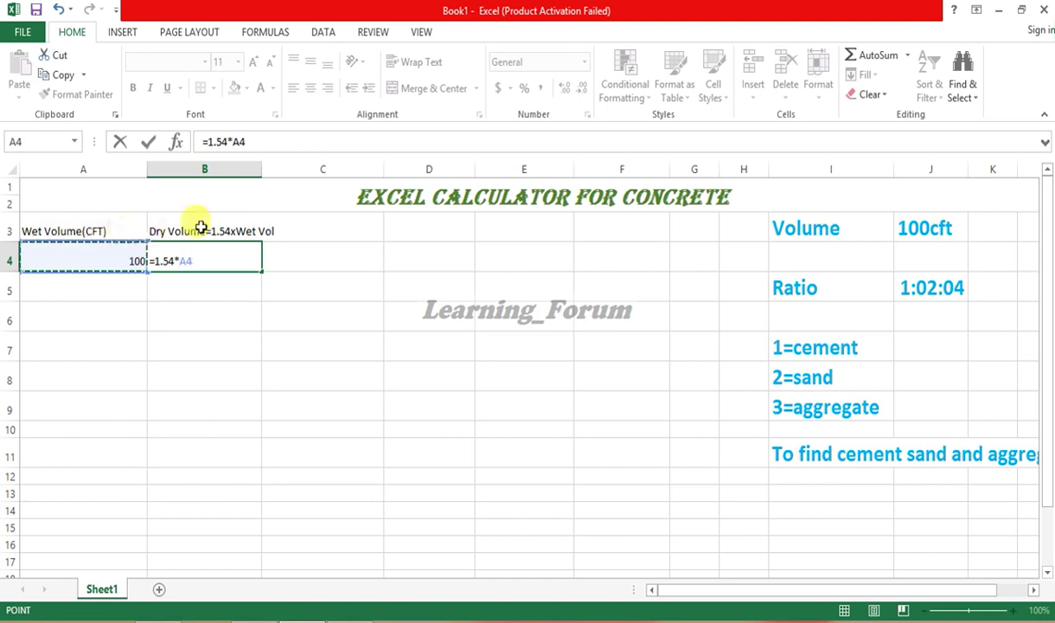
{"action": "key", "text": "Return"}
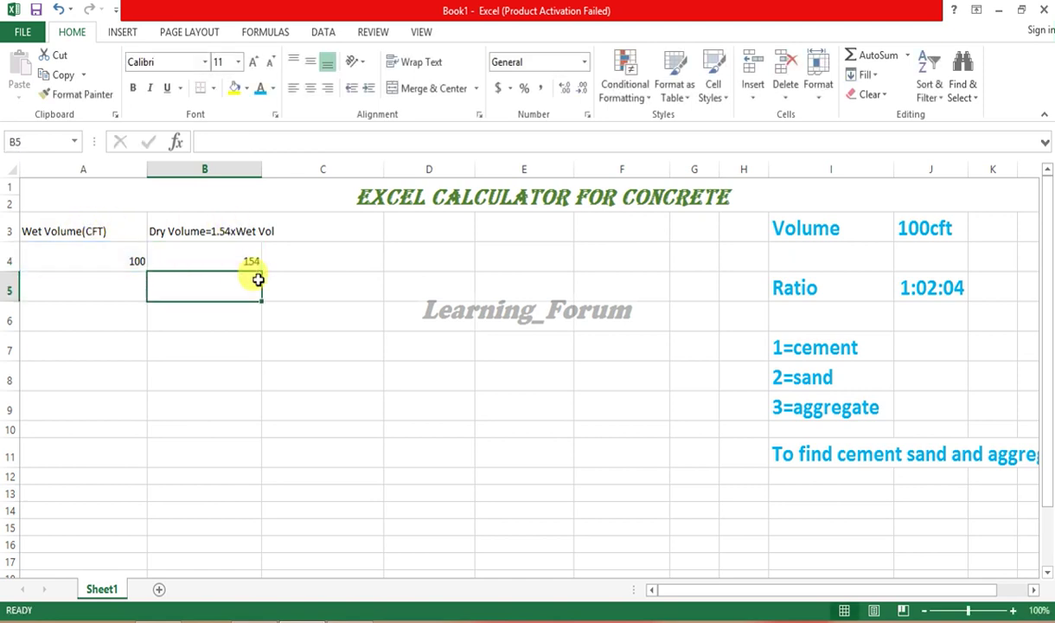
{"action": "double_click", "coordinate": [320, 227]}
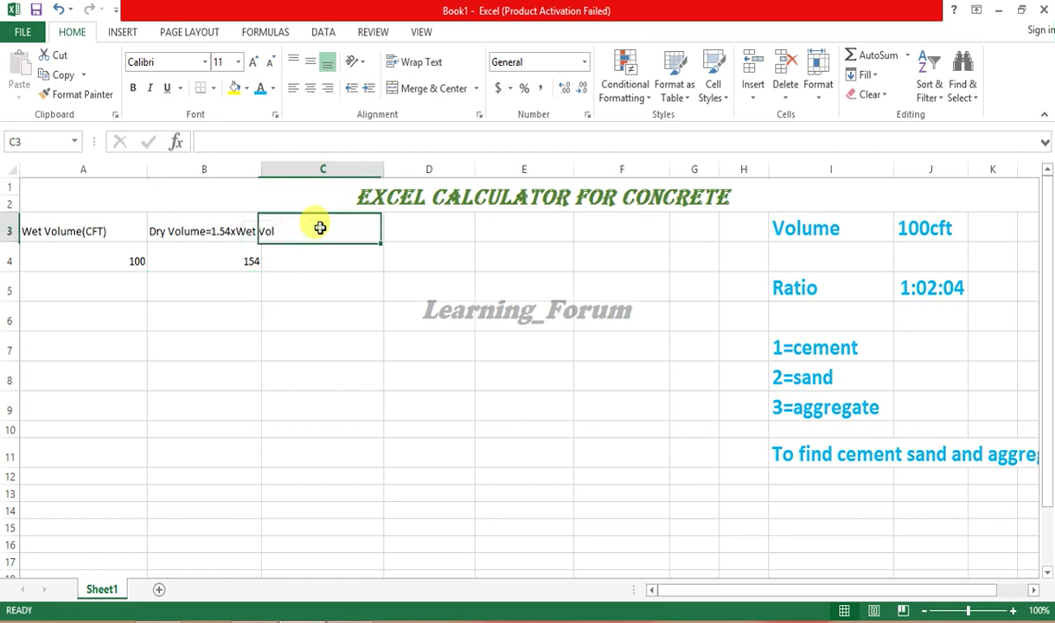
- Label C3 'Sum of Ratio' and total the mix ratio with =1+2+4 in C4, giving 7
{"action": "type", "text": "Sum of Rat"}
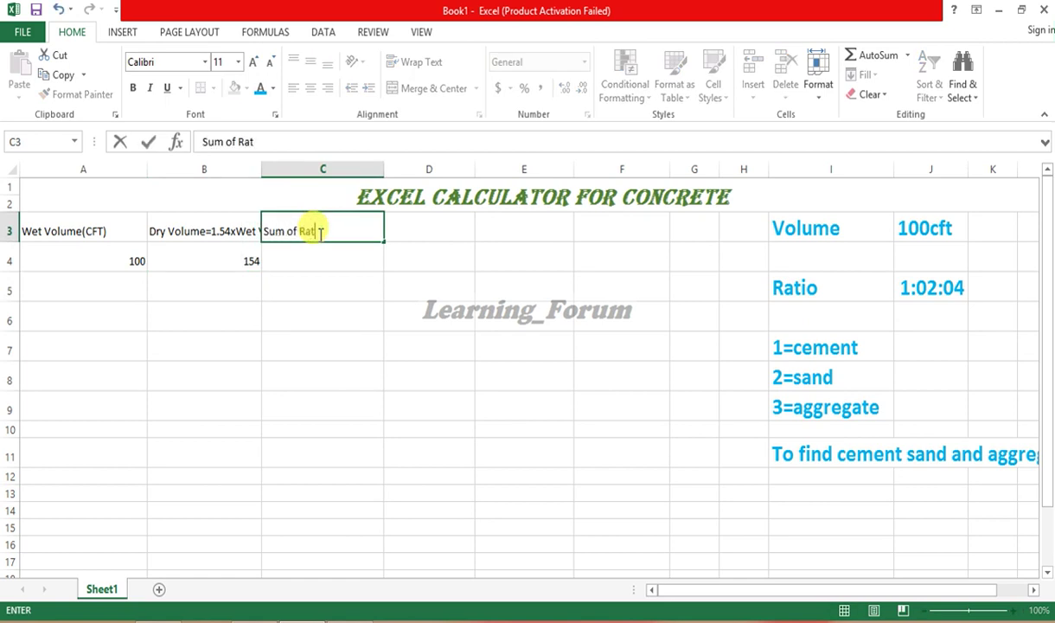
{"action": "type", "text": "io"}
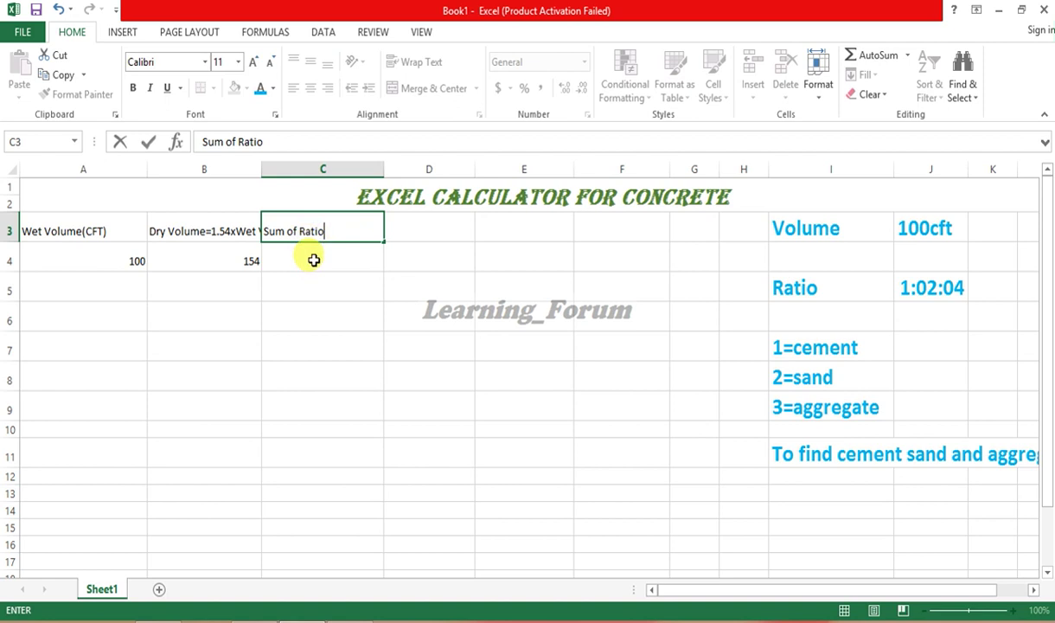
{"action": "left_click", "coordinate": [314, 259]}
{"action": "double_click", "coordinate": [315, 260]}
{"action": "type", "text": "=1+2+4"}
{"action": "key", "text": "Return"}
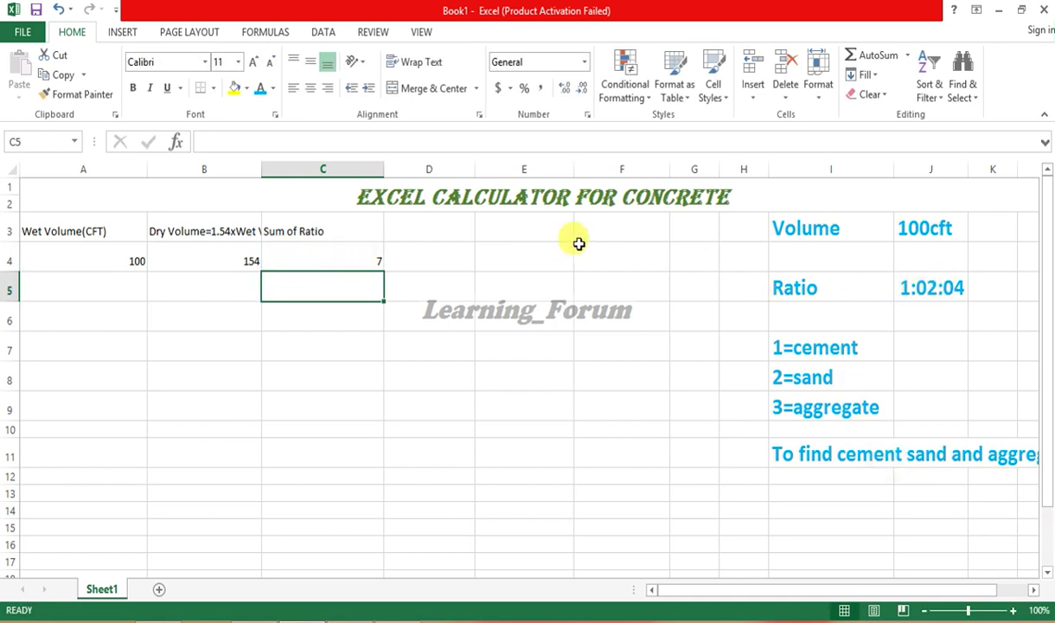
{"action": "double_click", "coordinate": [426, 223]}
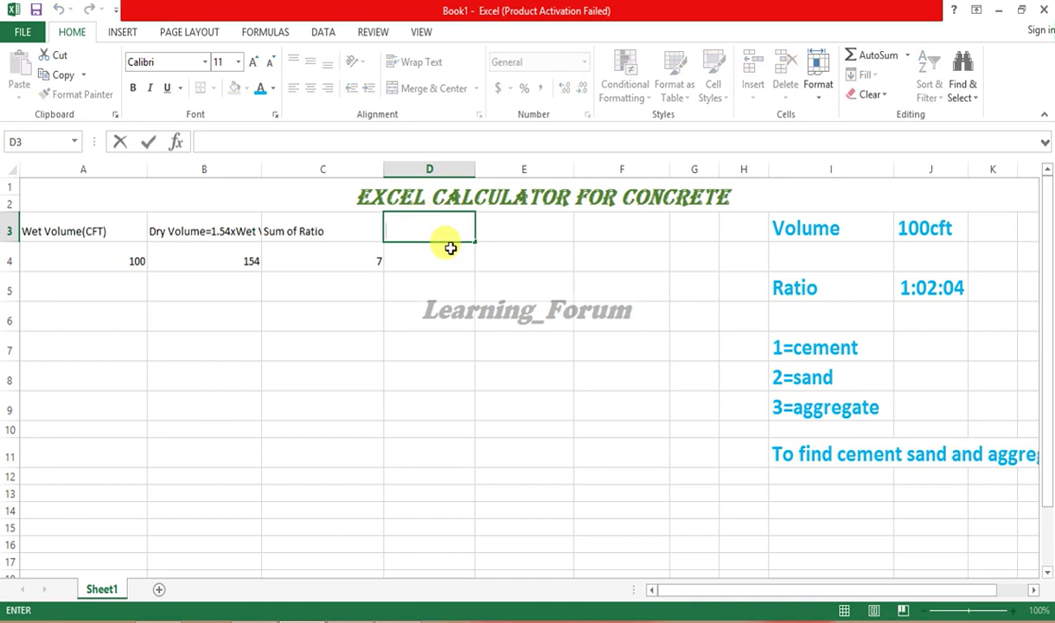
- Enter the headers 'Cemenet in CFt', 'Sand in Cft' and 'Aggregate in Cft' across D3 to F3
{"action": "type", "text": "Cemenet in CFt"}
{"action": "key", "text": "Tab"}
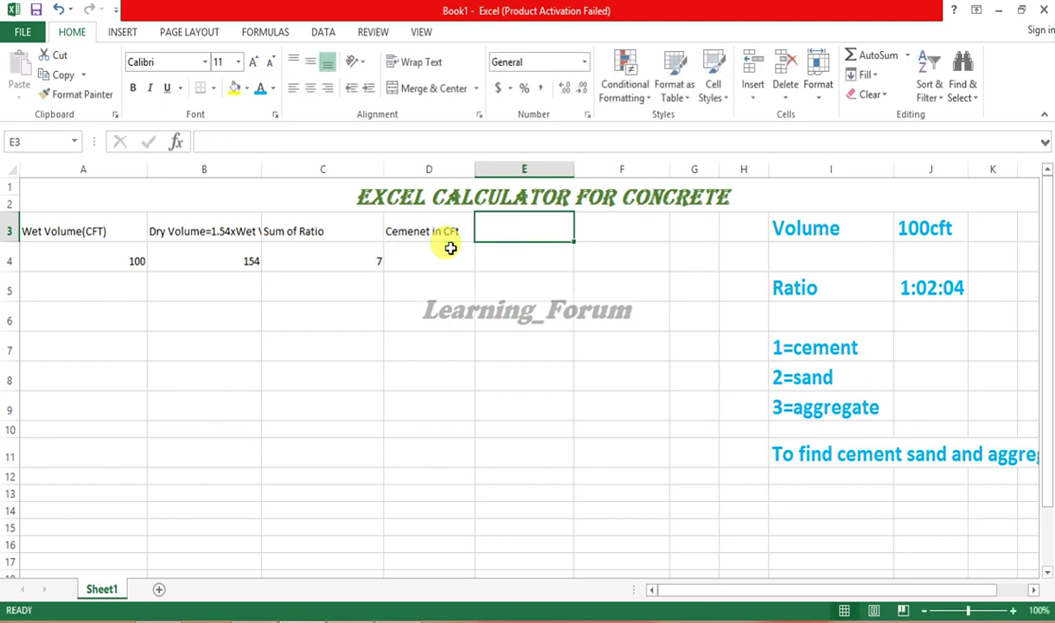
{"action": "type", "text": "Sand in Cft"}
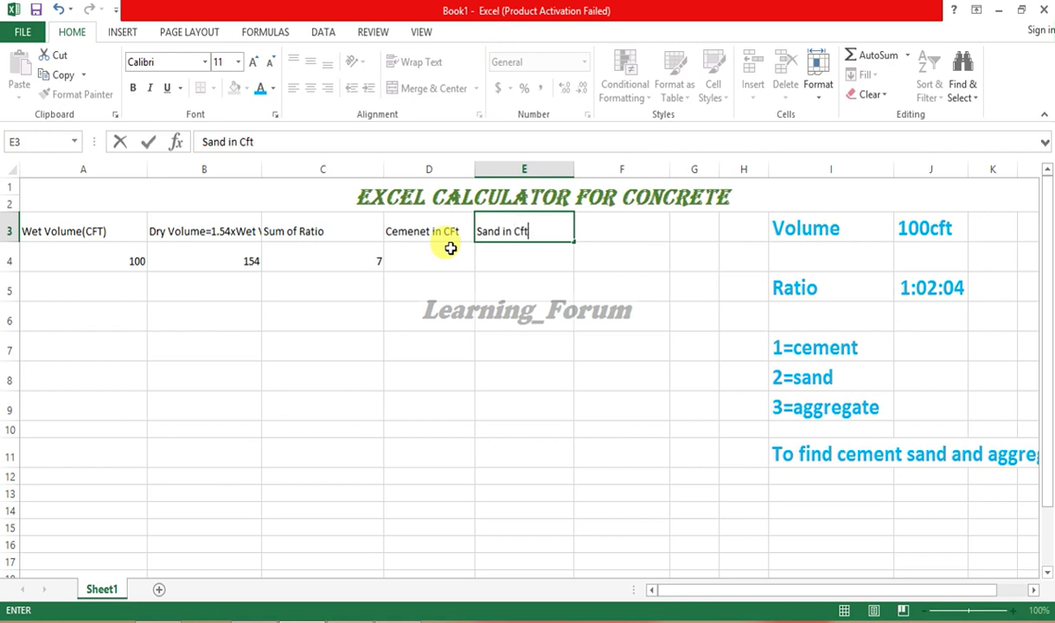
{"action": "key", "text": "Tab"}
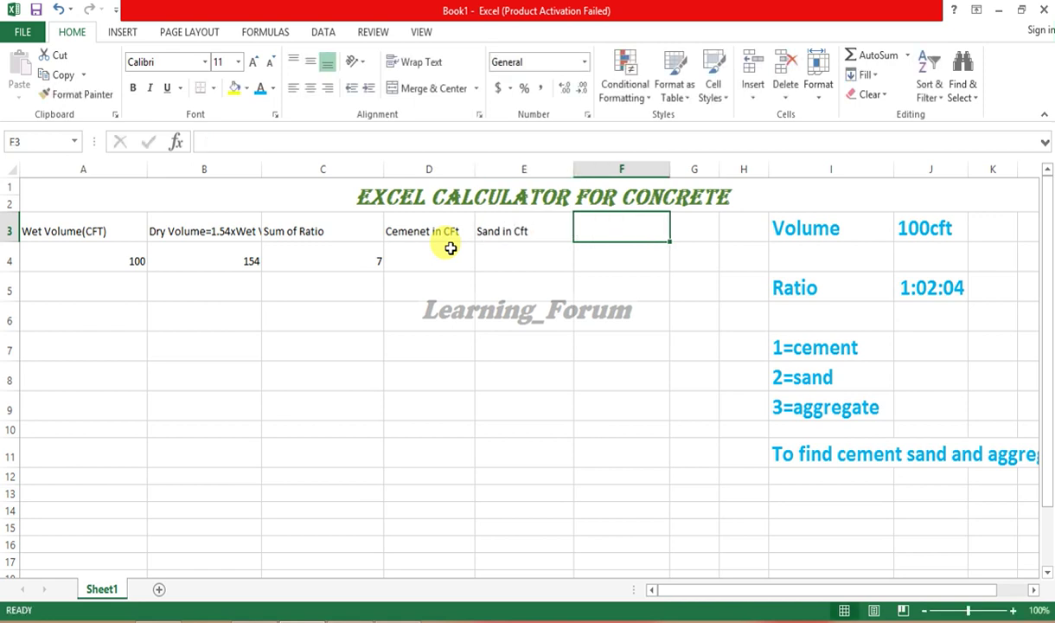
{"action": "type", "text": "Aggregate"}
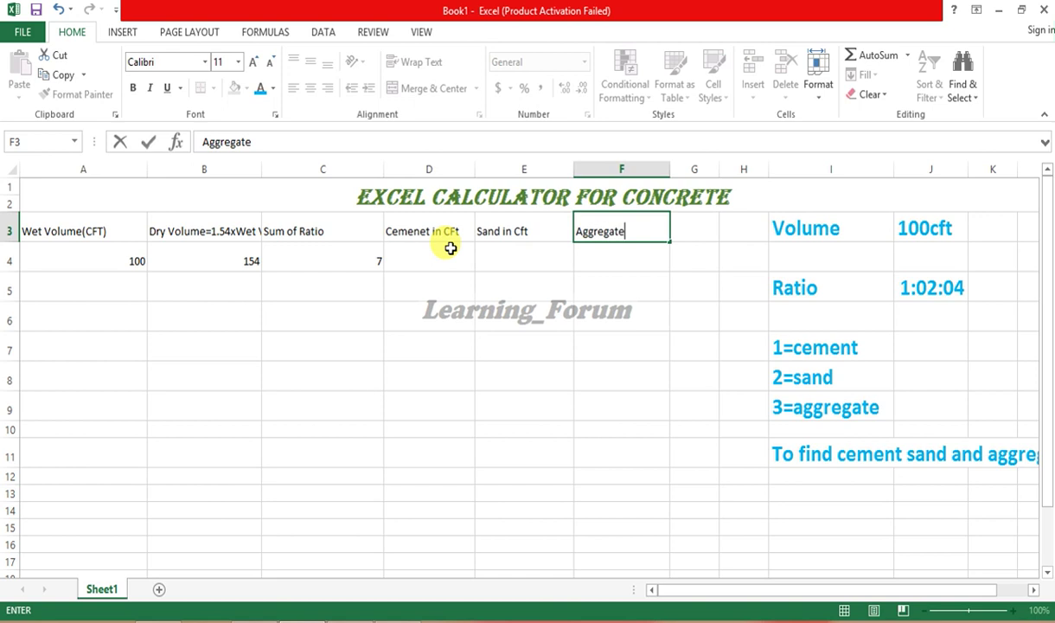
{"action": "type", "text": " in Cft"}
{"action": "left_click", "coordinate": [545, 429]}
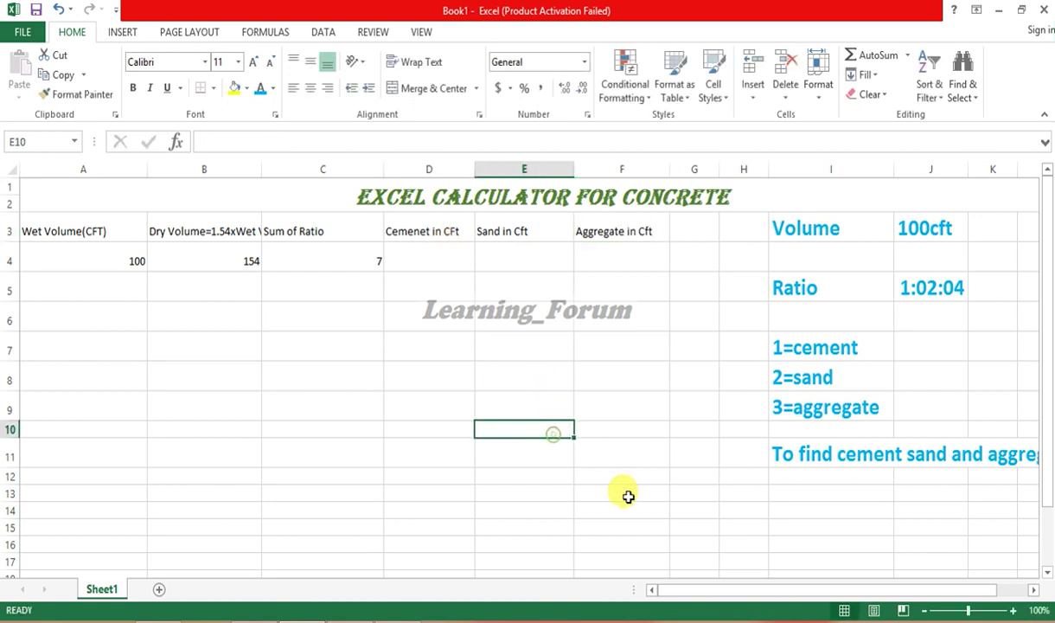
{"action": "left_click", "coordinate": [514, 492]}
- Type 'Formula used' in E13 and 'Dry volxpart in ratio/sum of ratio' in F13
{"action": "type", "text": "="}
{"action": "type", "text": "Formu"}
{"action": "type", "text": "a u"}
{"action": "type", "text": "d"}
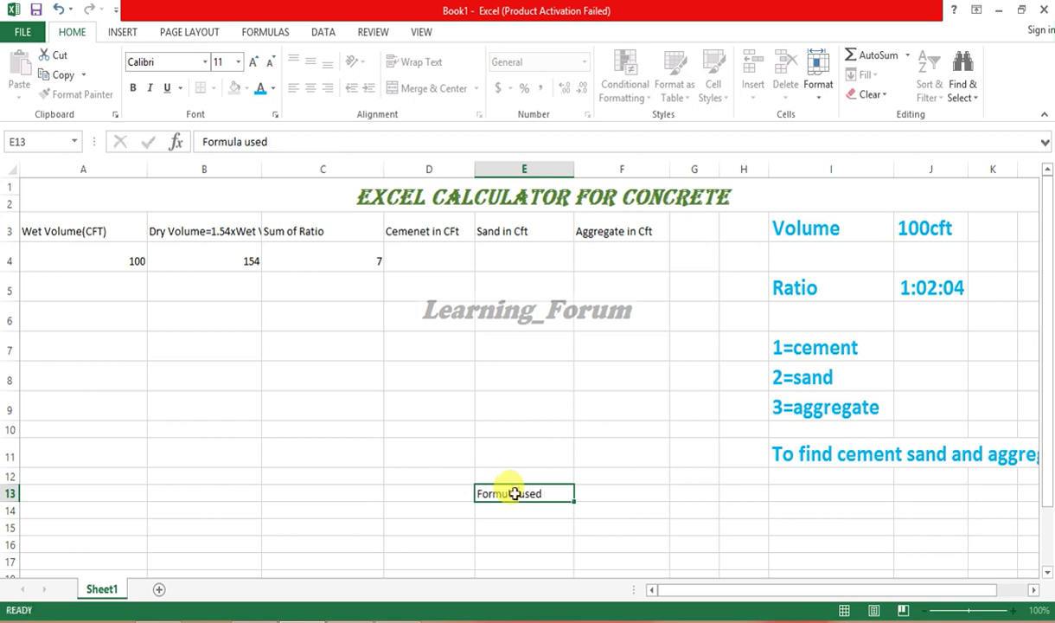
{"action": "key", "text": "Tab"}
{"action": "type", "text": "="}
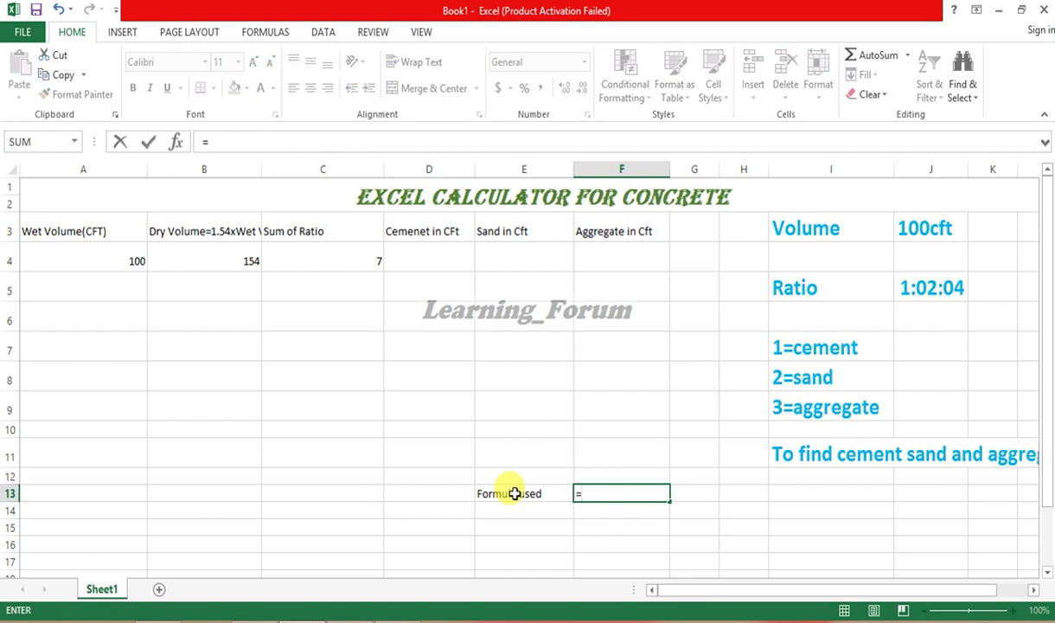
{"action": "type", "text": "Dry volX"}
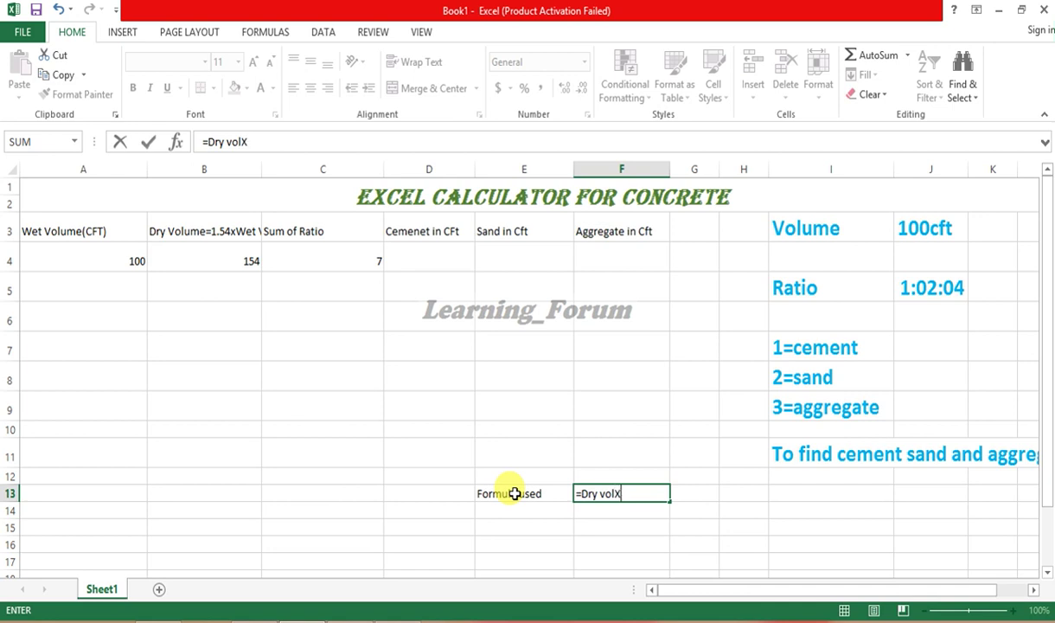
{"action": "key", "text": "BackSpace"}
{"action": "type", "text": "part "}
{"action": "type", "text": "in ra"}
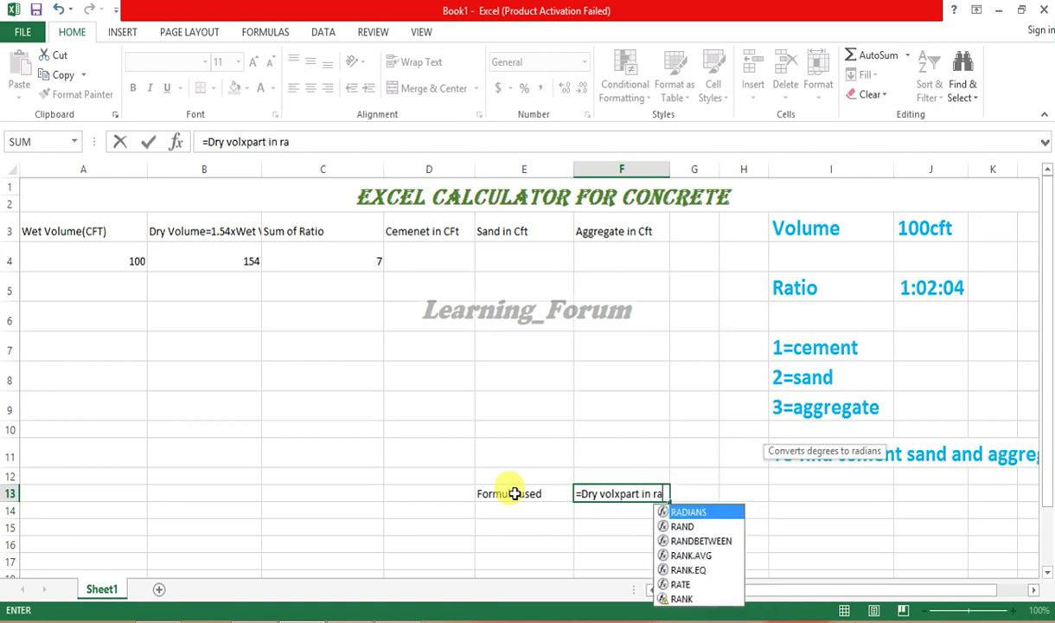
{"action": "type", "text": "tio"}
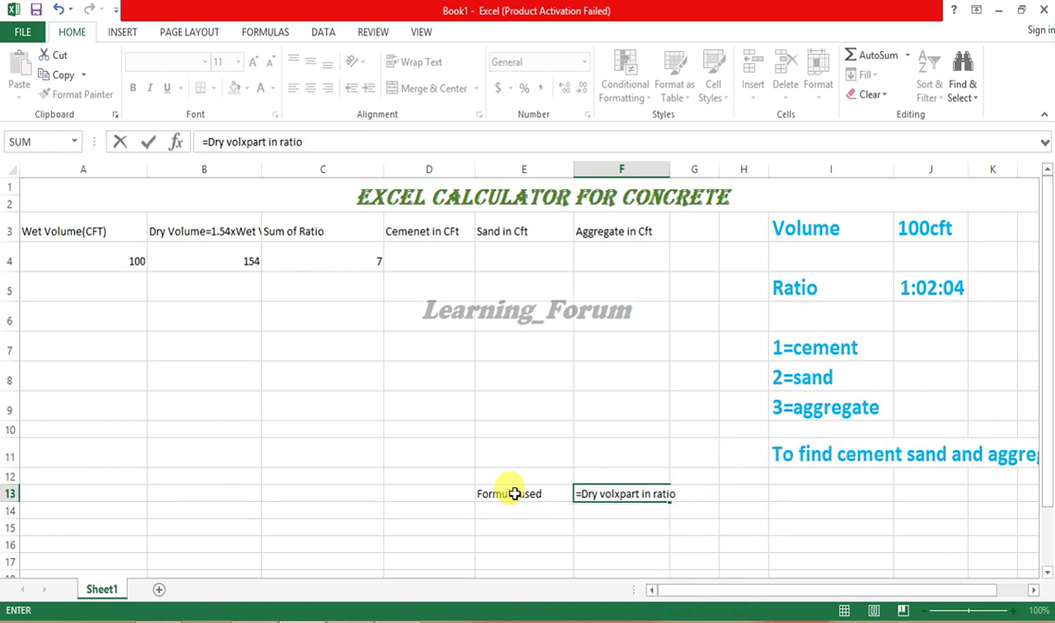
{"action": "type", "text": "/sum"}
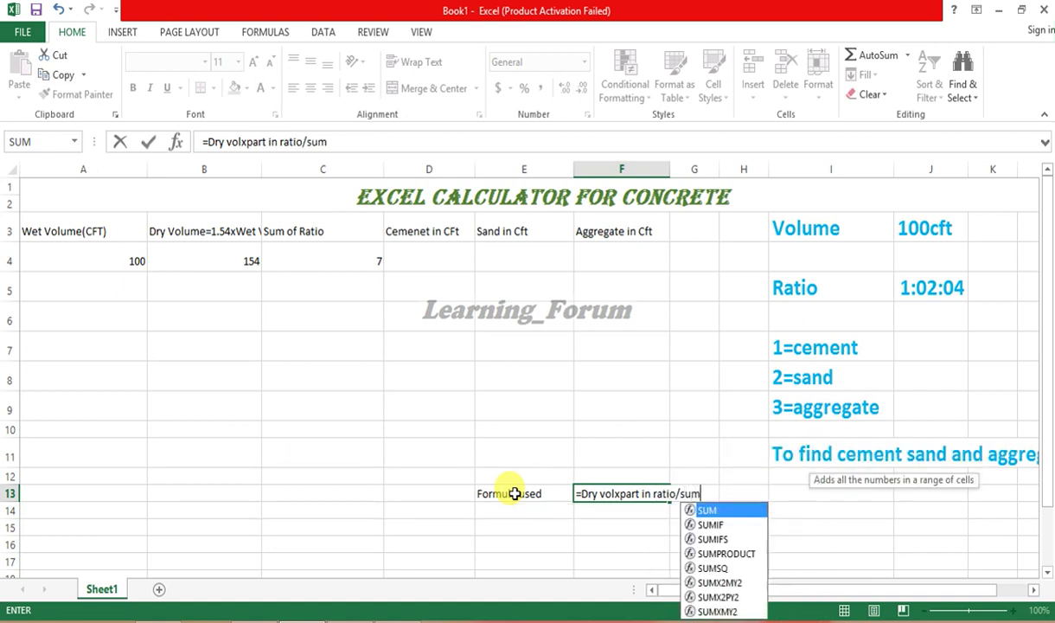
{"action": "type", "text": " of ratio"}
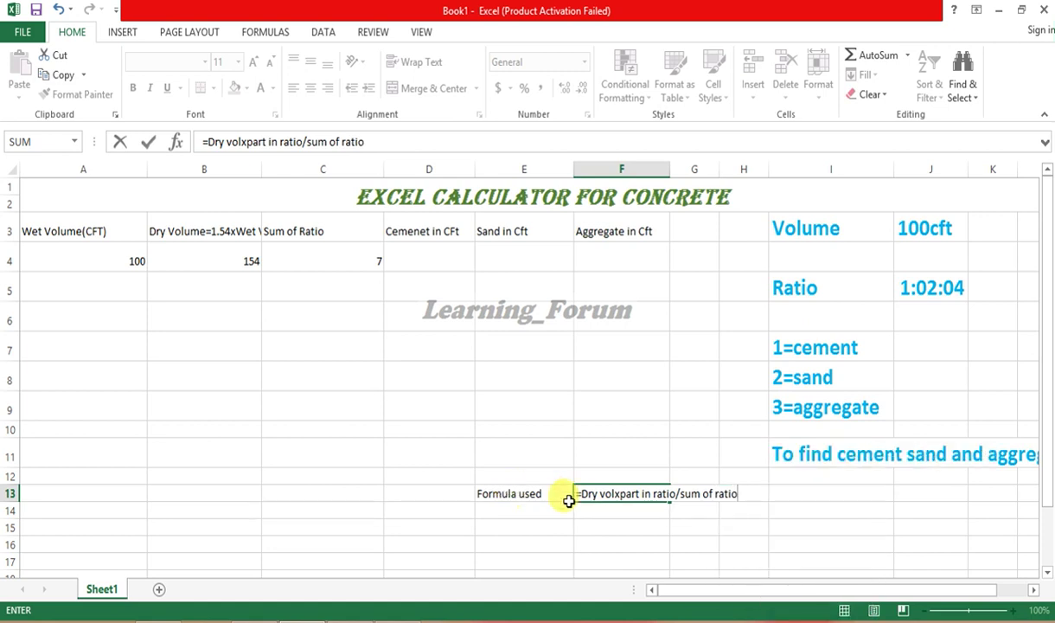
{"action": "key", "text": "Return"}
- Widen column F and remove the leading = so F13 shows plain text, not #NAME?
{"action": "left_click", "coordinate": [636, 490]}
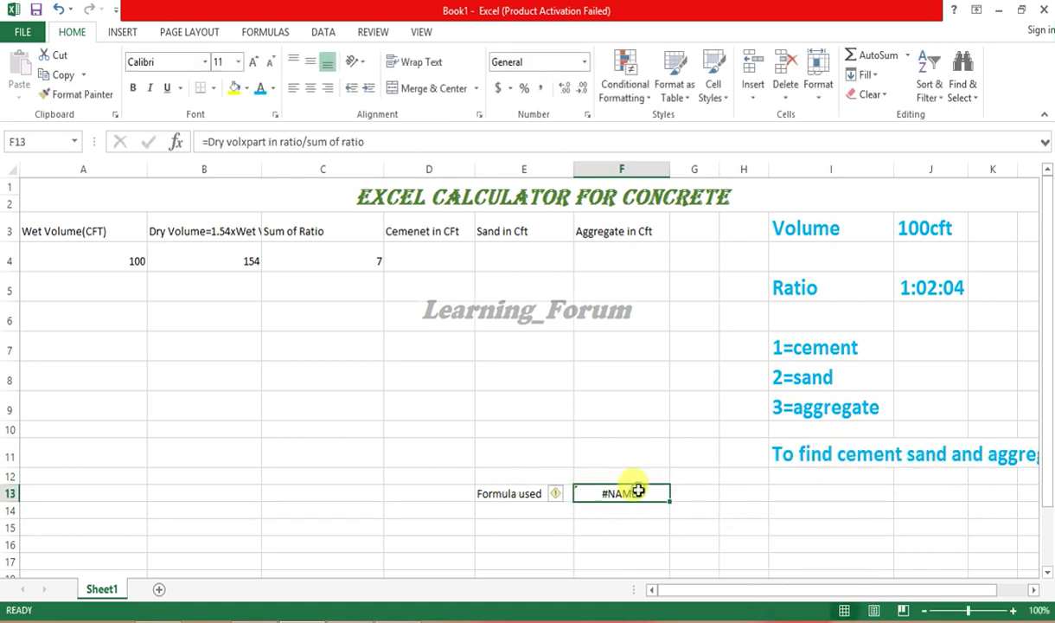
{"action": "left_click_drag", "start_coordinate": [670, 169], "coordinate": [710, 170]}
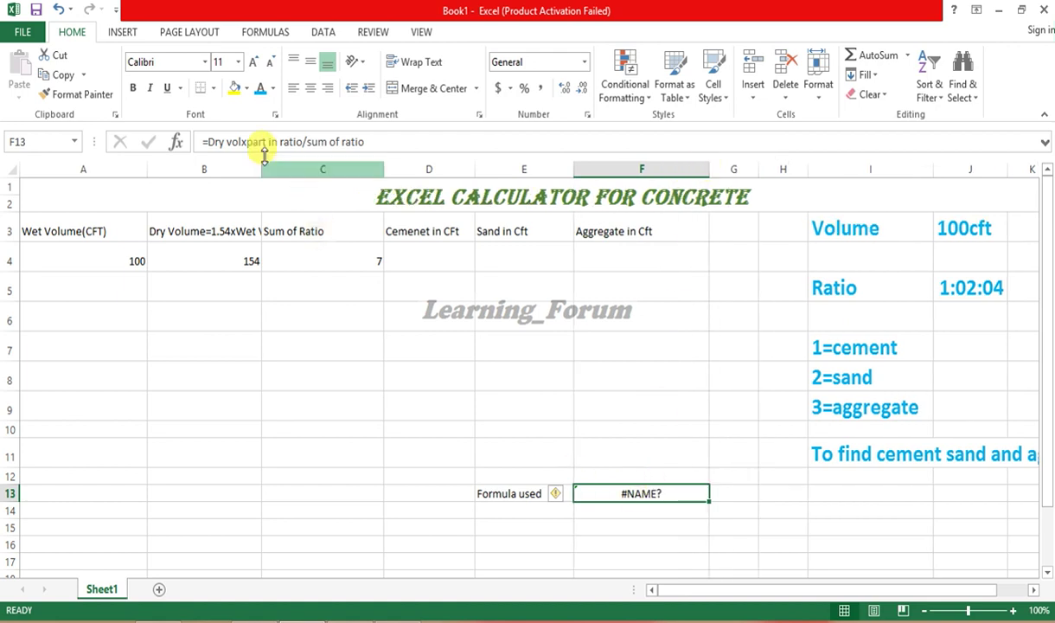
{"action": "left_click", "coordinate": [206, 141]}
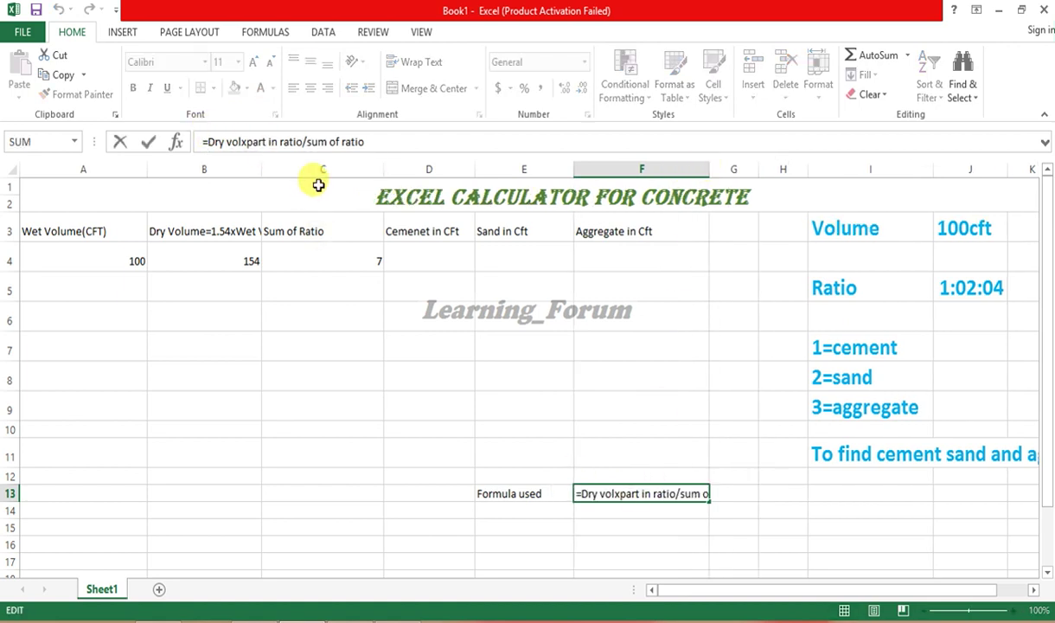
{"action": "key", "text": "BackSpace"}
{"action": "left_click", "coordinate": [671, 503]}
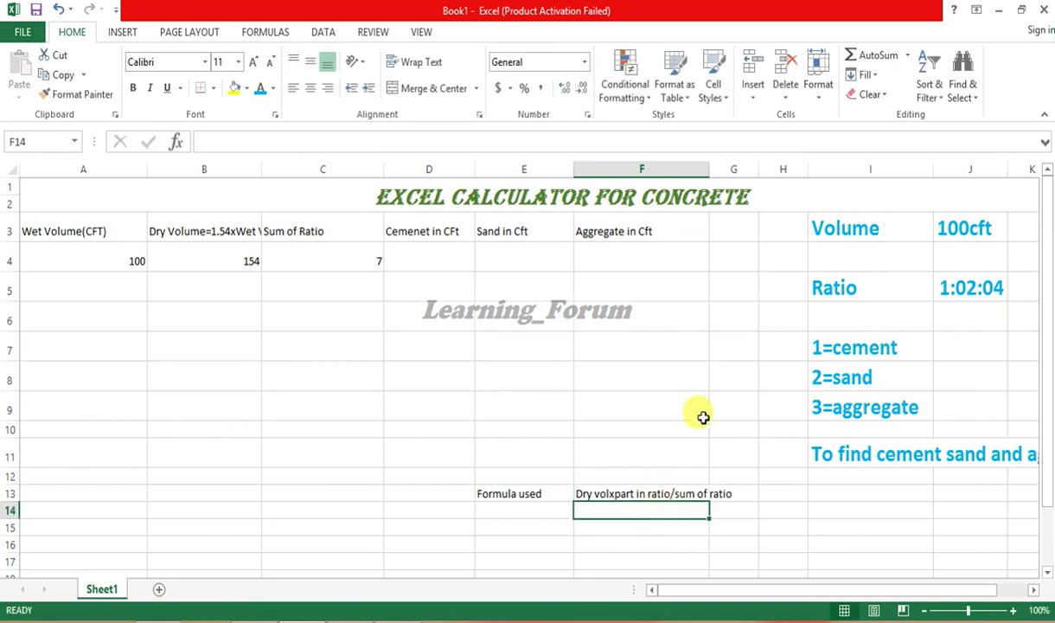
{"action": "left_click", "coordinate": [597, 494]}
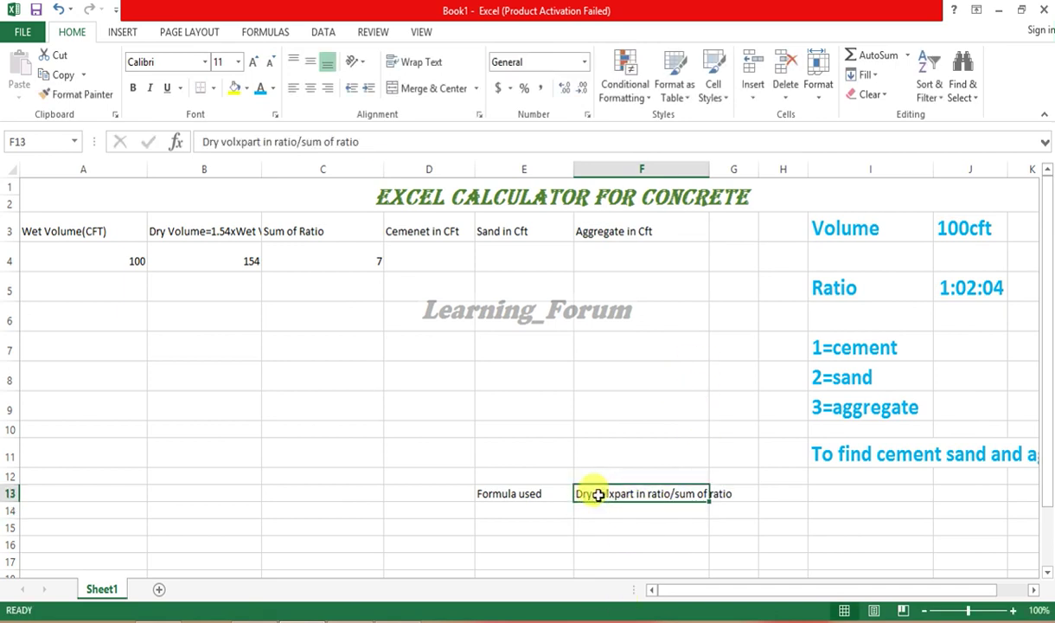
{"action": "left_click", "coordinate": [218, 256]}
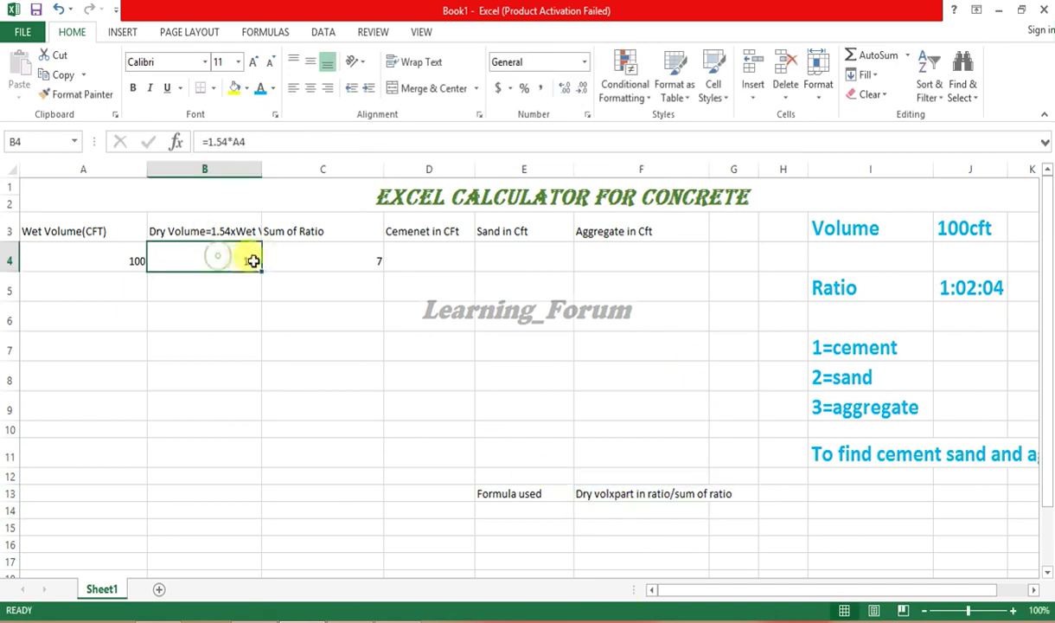
{"action": "left_click", "coordinate": [648, 505]}
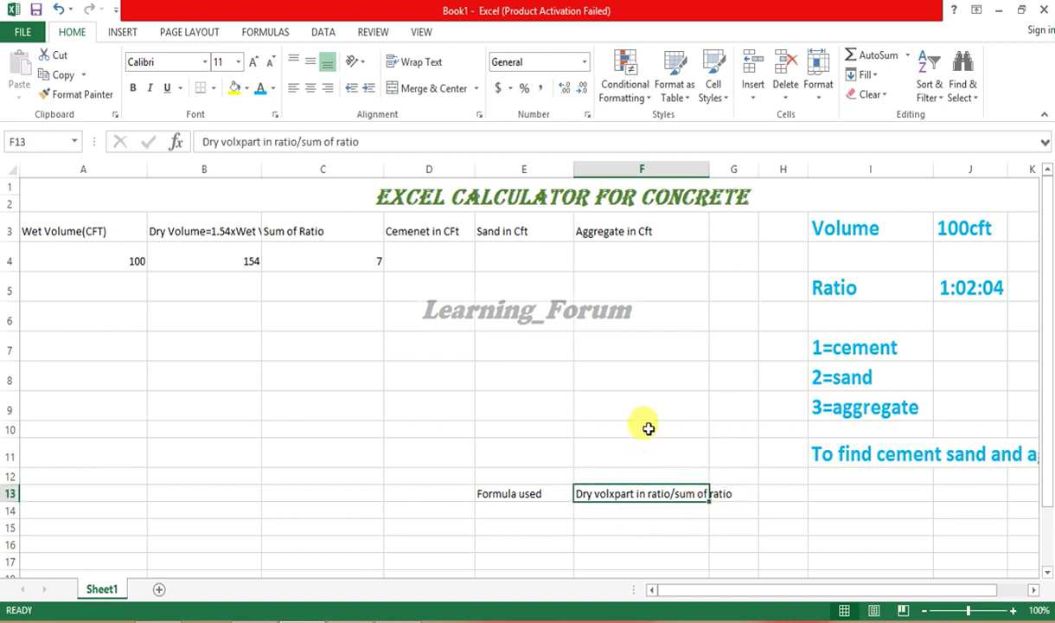
- Note 'Dry vol=154 cft' in F15 and 'Here' in E15
{"action": "left_click", "coordinate": [623, 529]}
{"action": "double_click", "coordinate": [617, 524]}
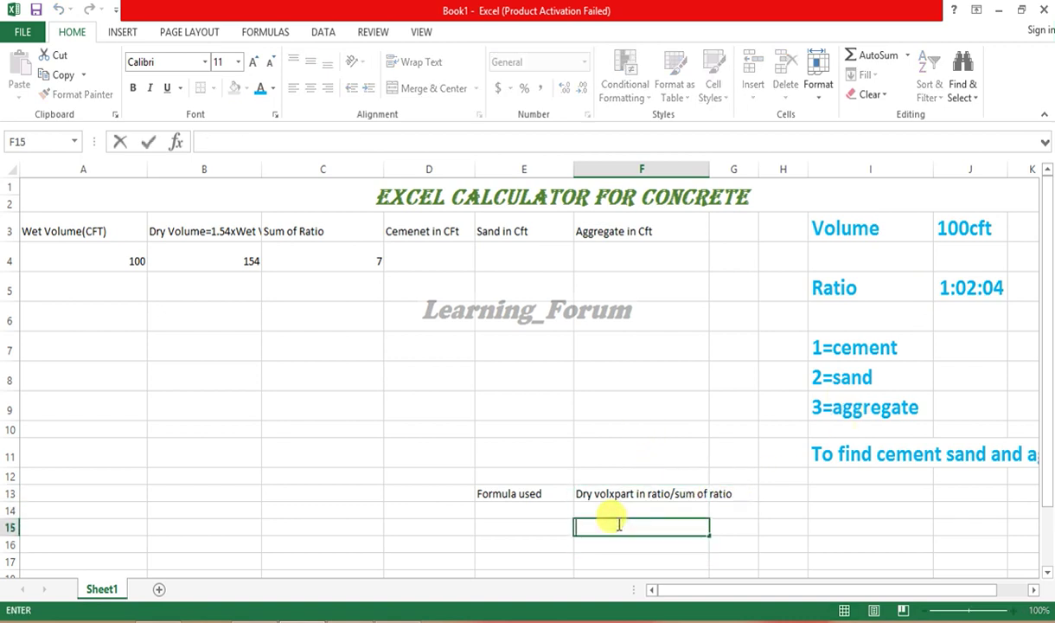
{"action": "type", "text": "Dru"}
{"action": "key", "text": "BackSpace"}
{"action": "type", "text": "ol="}
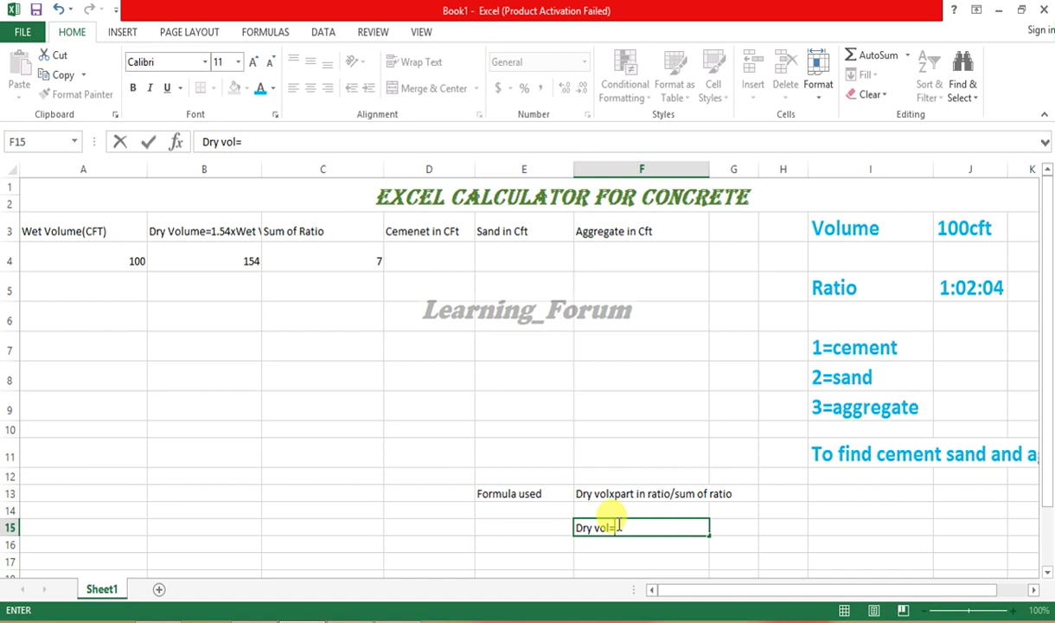
{"action": "type", "text": "154 c"}
{"action": "type", "text": "ft"}
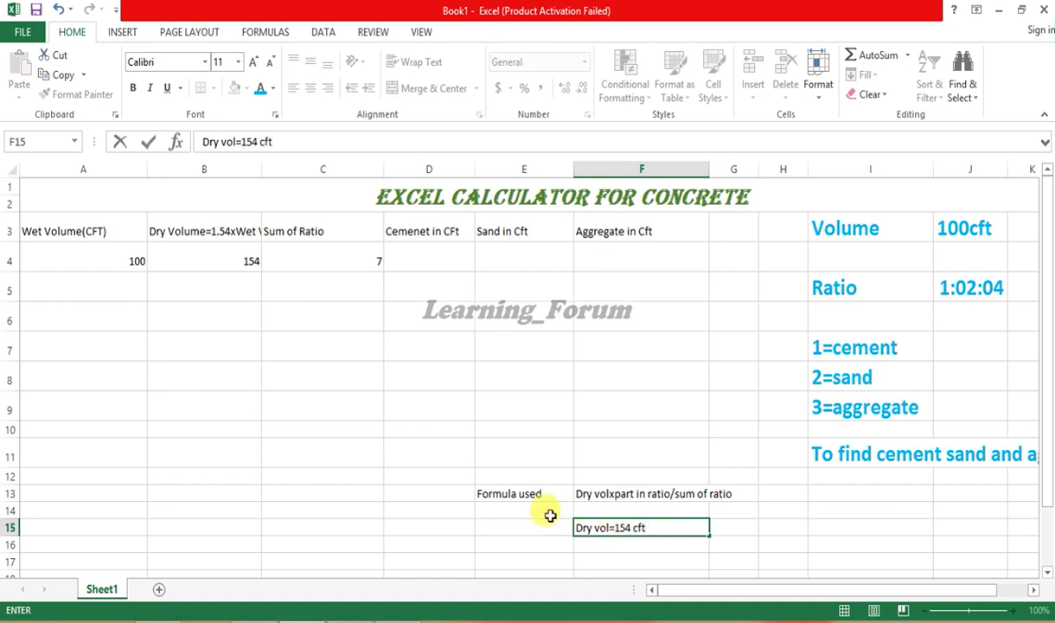
{"action": "left_click", "coordinate": [490, 527]}
{"action": "type", "text": "H"}
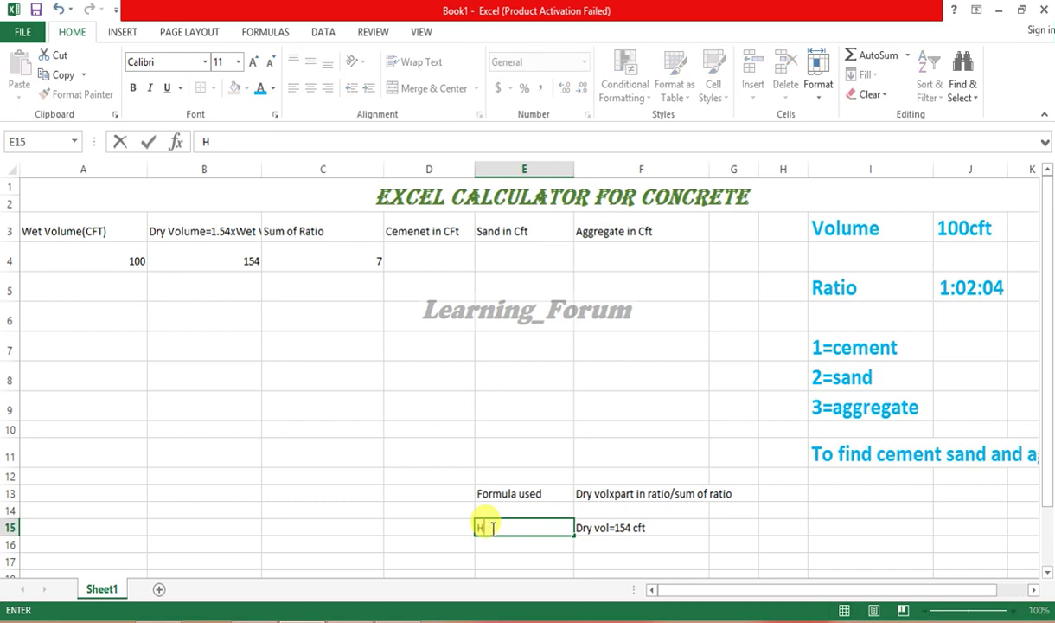
{"action": "type", "text": "ere"}
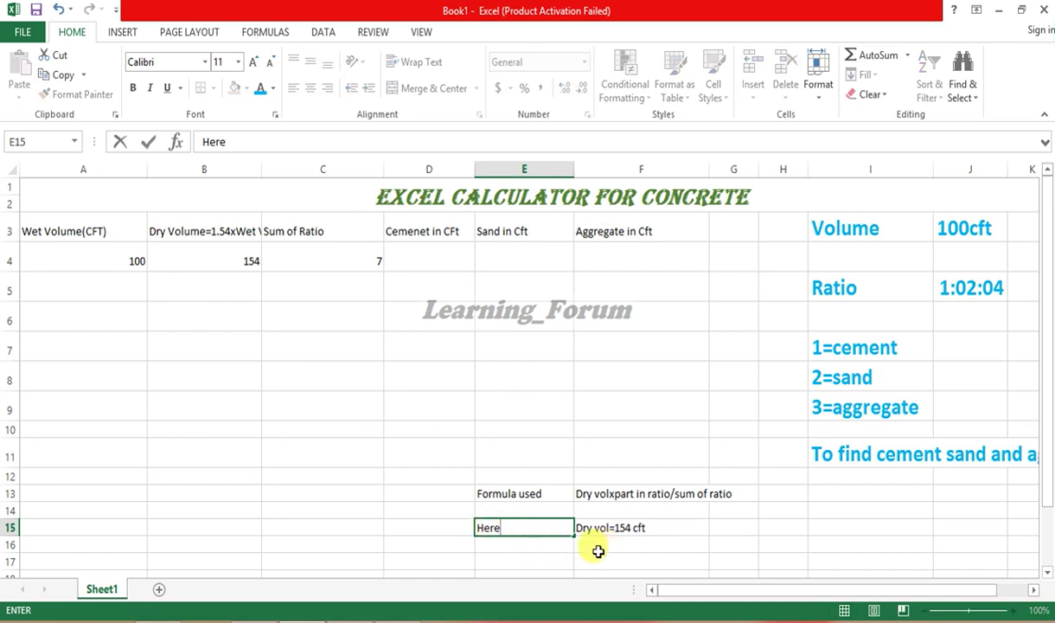
{"action": "left_click", "coordinate": [583, 545]}
- List 'Part of cement ratio=1', 'Part of sand=2' and 'Part of aggregate=4' in F16:F18
{"action": "type", "text": "ce"}
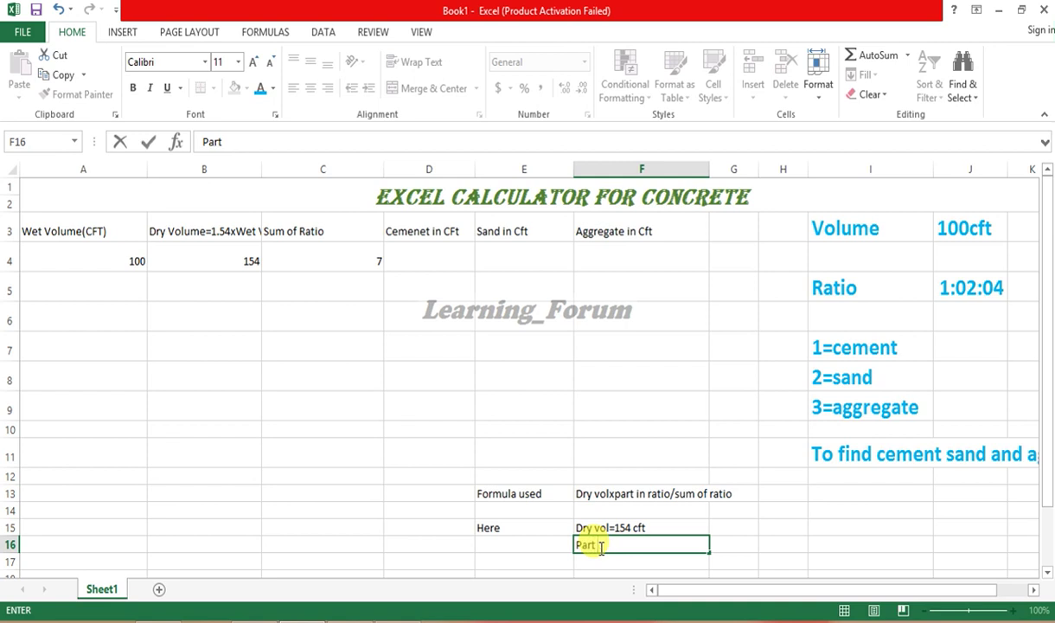
{"action": "type", "text": "ment rat"}
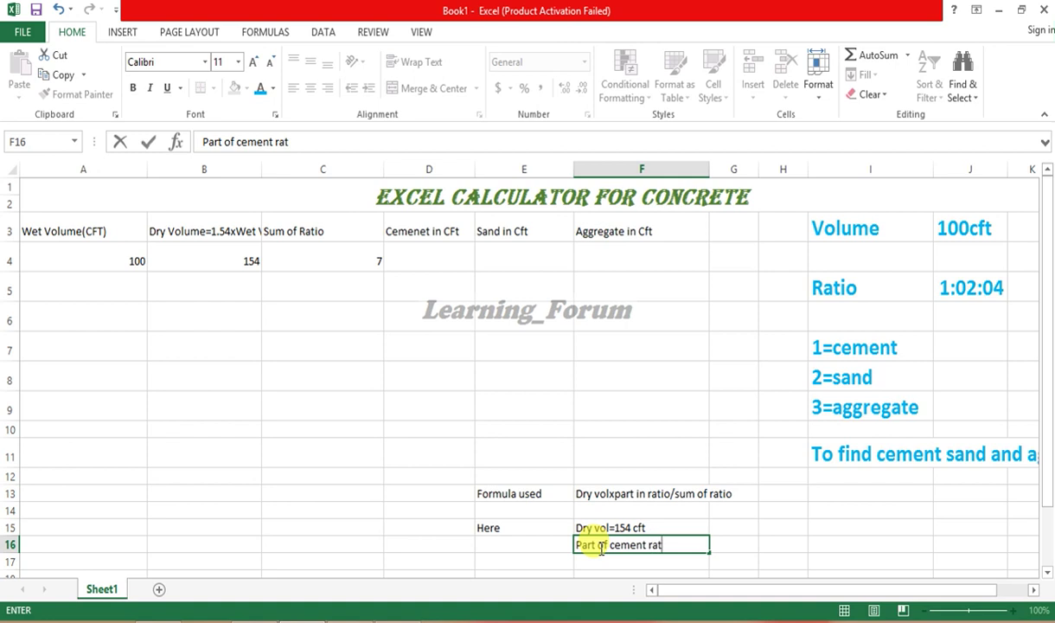
{"action": "type", "text": "io=1"}
{"action": "key", "text": "Return"}
{"action": "type", "text": "P"}
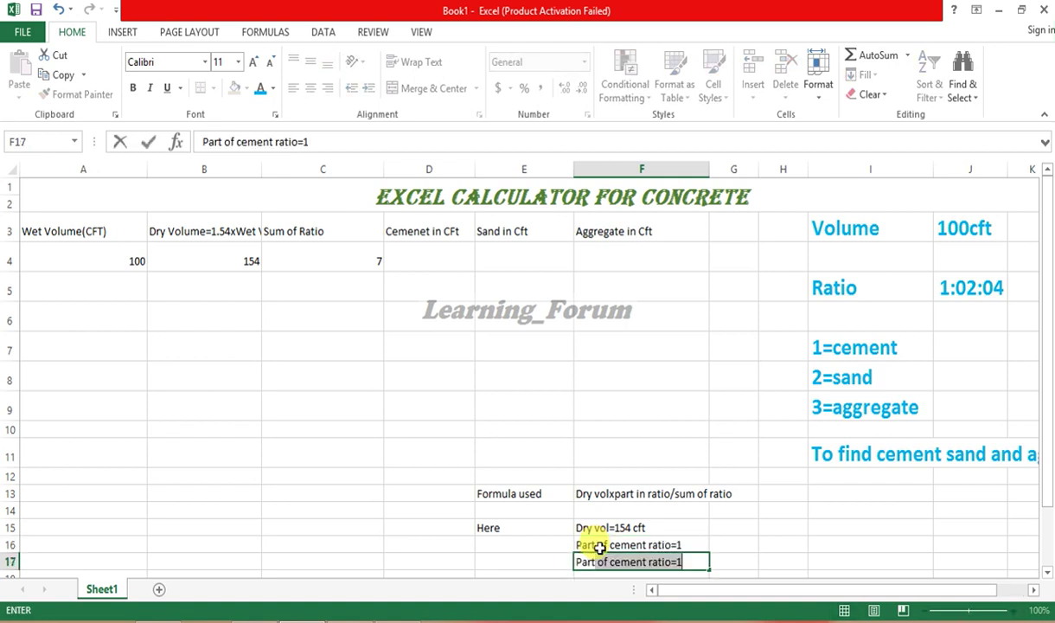
{"action": "type", "text": "sand=2"}
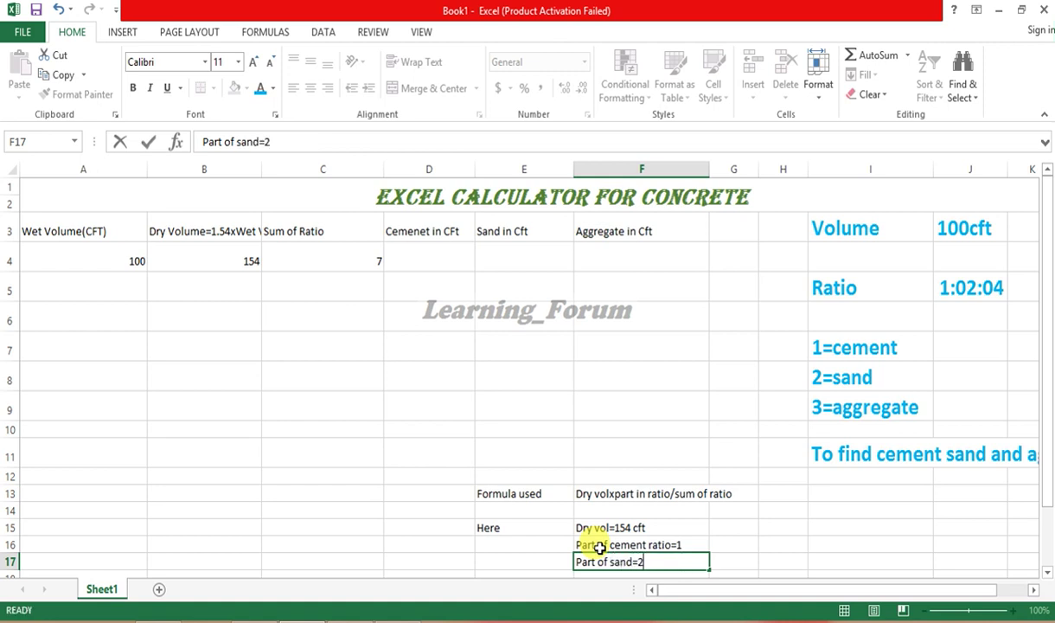
{"action": "key", "text": "Return"}
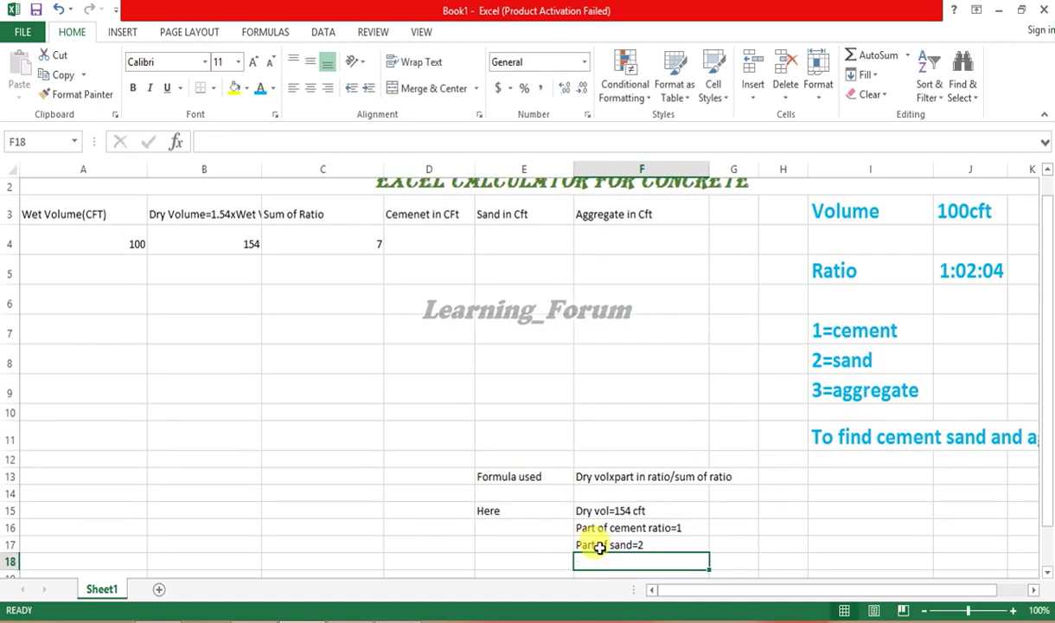
{"action": "type", "text": "Part of"}
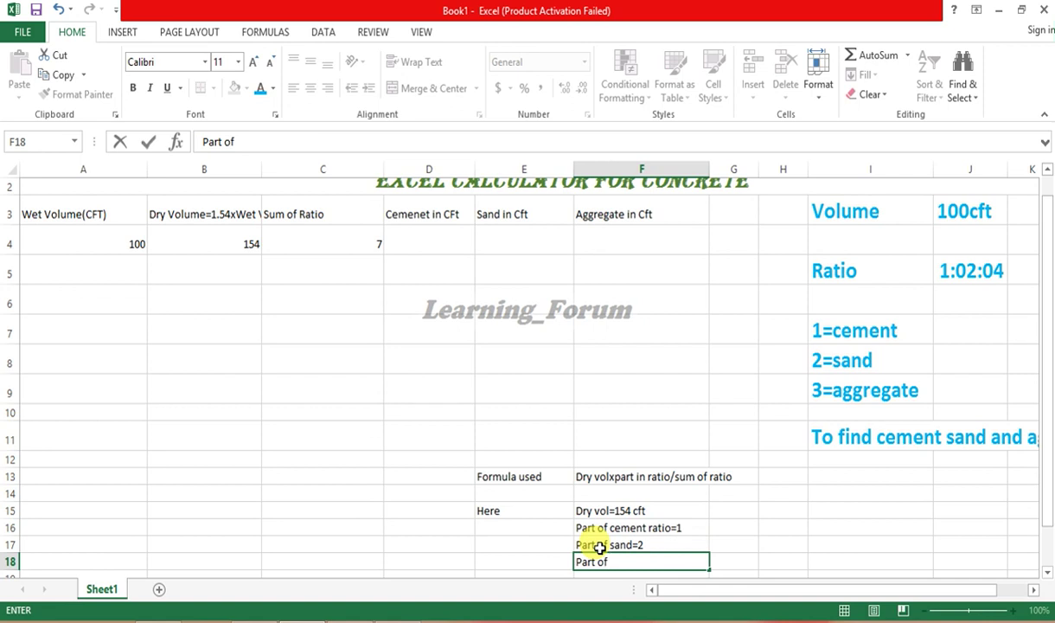
{"action": "type", "text": "egate="}
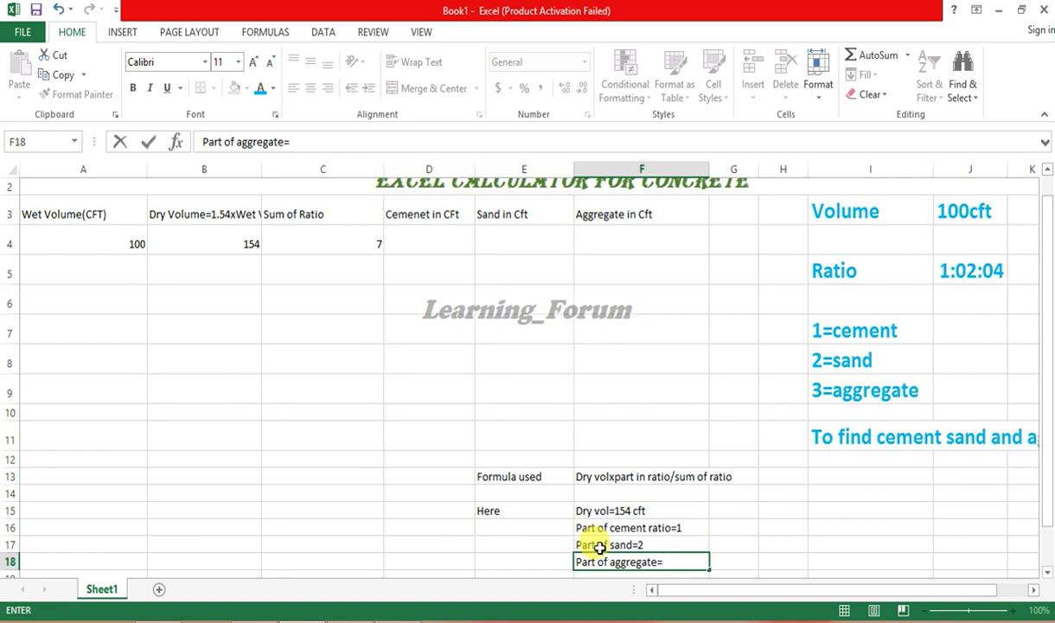
{"action": "key", "text": "Up"}
- Add 'Sum=7' in H17 beside the ratio parts
{"action": "key", "text": "Left"}
{"action": "key", "text": "Right"}
{"action": "key", "text": "Right"}
{"action": "key", "text": "Right"}
{"action": "type", "text": "S"}
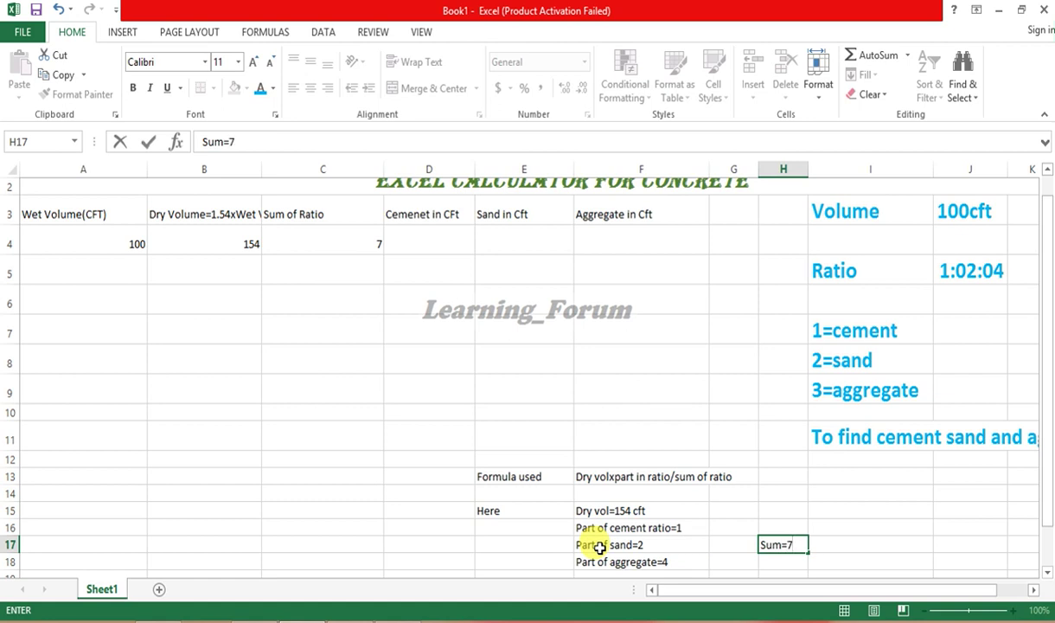
{"action": "key", "text": "Left"}
{"action": "key", "text": "Left"}
{"action": "key", "text": "Left"}
{"action": "key", "text": "Up"}
{"action": "key", "text": "Up"}
{"action": "key", "text": "Up"}
{"action": "key", "text": "Up"}
{"action": "key", "text": "Up"}
{"action": "key", "text": "Up"}
{"action": "key", "text": "Up"}
{"action": "key", "text": "Up"}
{"action": "key", "text": "Up"}
{"action": "key", "text": "Up"}
{"action": "key", "text": "Up"}
{"action": "key", "text": "Up"}
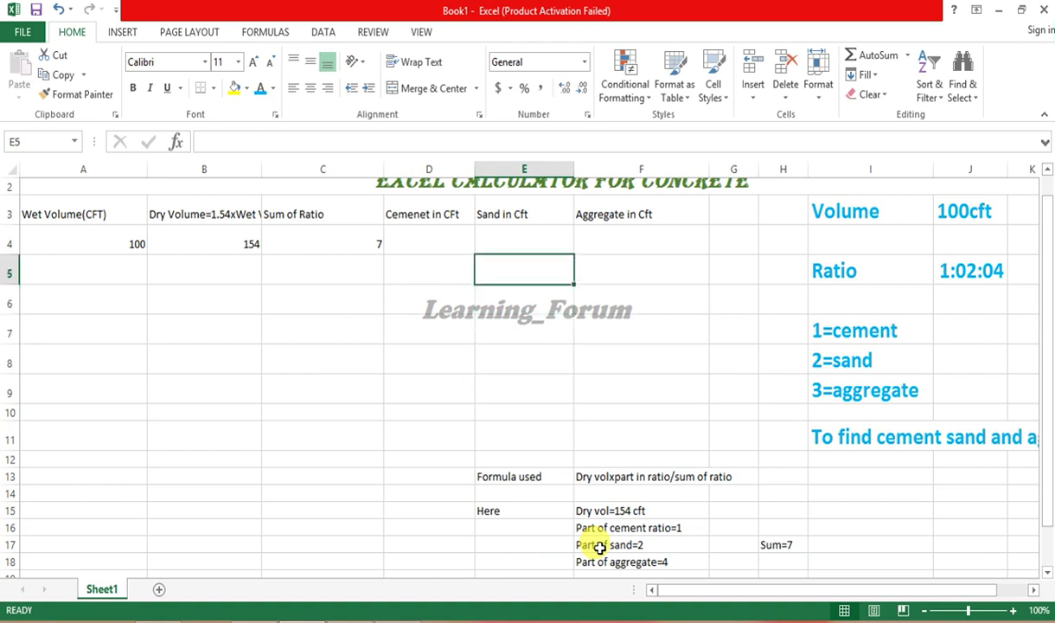
{"action": "key", "text": "Up"}
{"action": "key", "text": "Left"}
- Calculate cement in D4 with =B4*1/C4, giving 22 cft
{"action": "type", "text": "="}
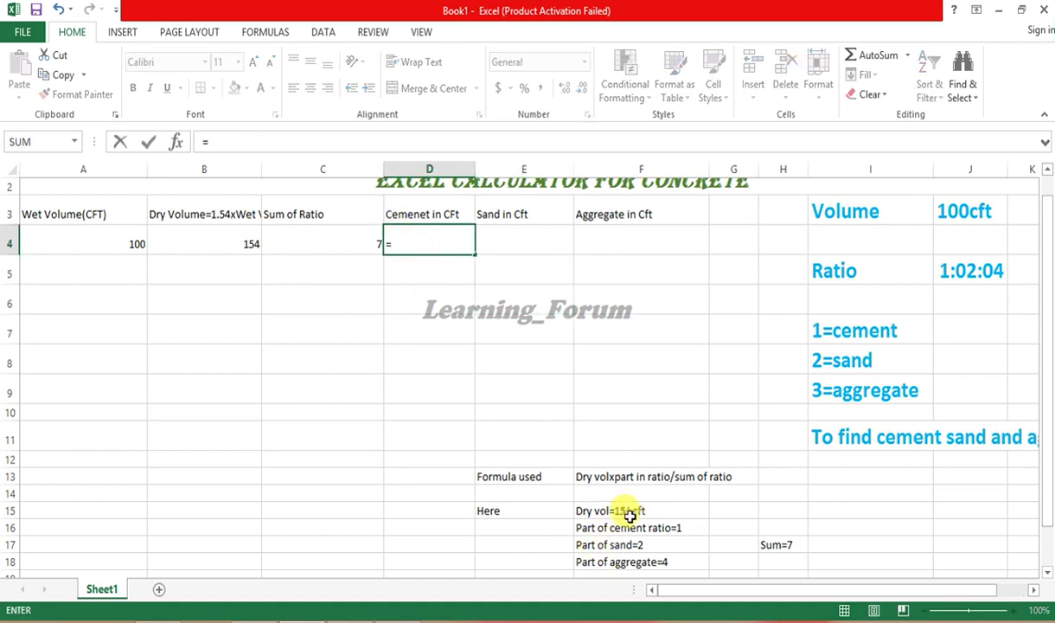
{"action": "type", "text": "1"}
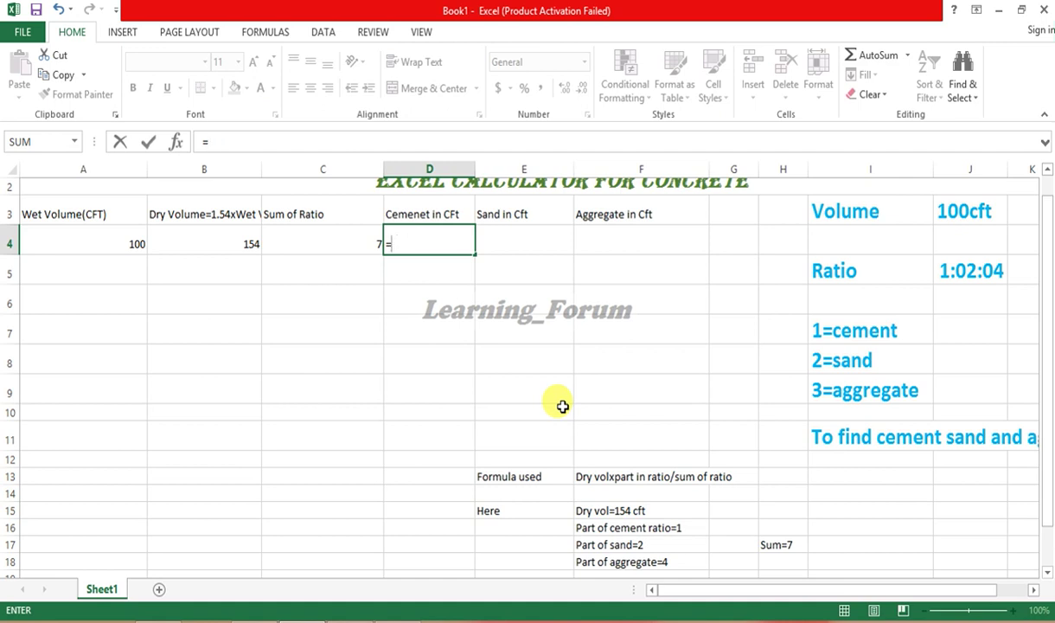
{"action": "left_click", "coordinate": [232, 241]}
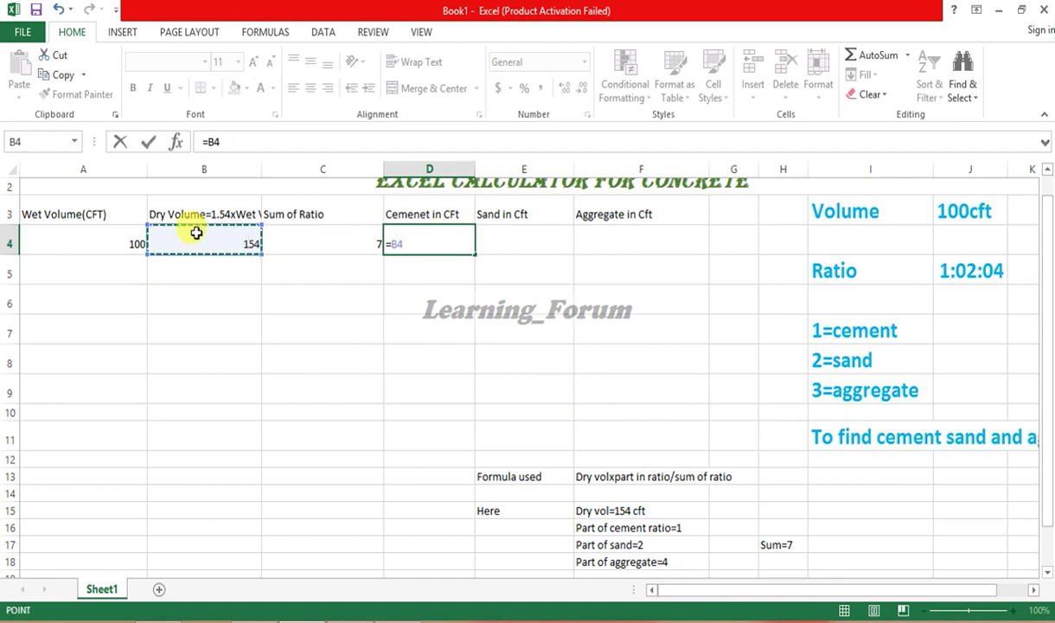
{"action": "type", "text": "*"}
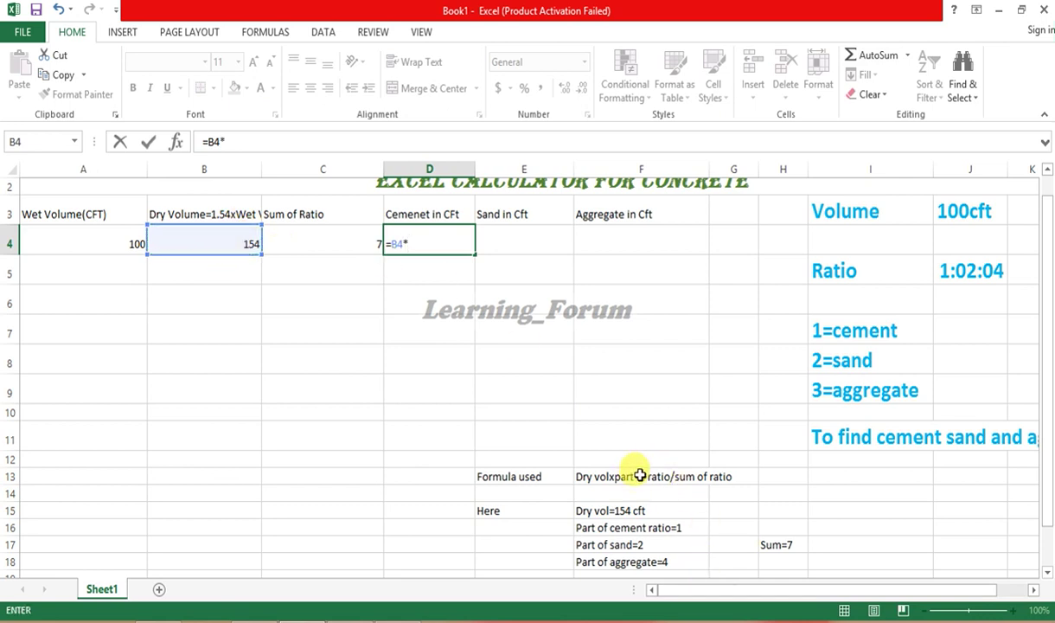
{"action": "left_click", "coordinate": [640, 528]}
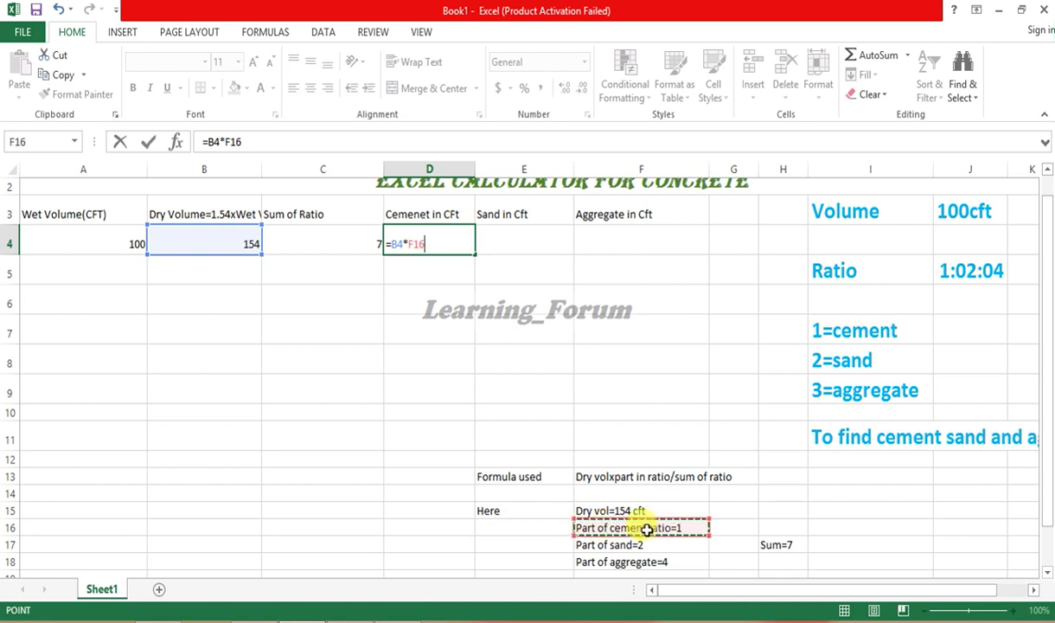
{"action": "left_click", "coordinate": [450, 240]}
{"action": "key", "text": "BackSpace"}
{"action": "key", "text": "BackSpace"}
{"action": "key", "text": "BackSpace"}
{"action": "type", "text": "/"}
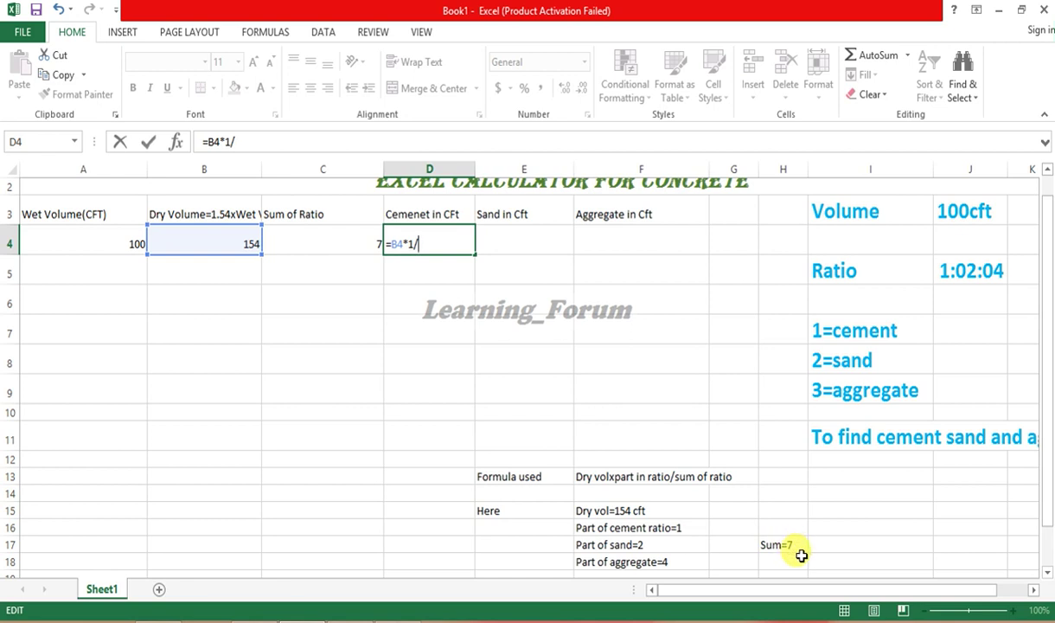
{"action": "left_click", "coordinate": [362, 237]}
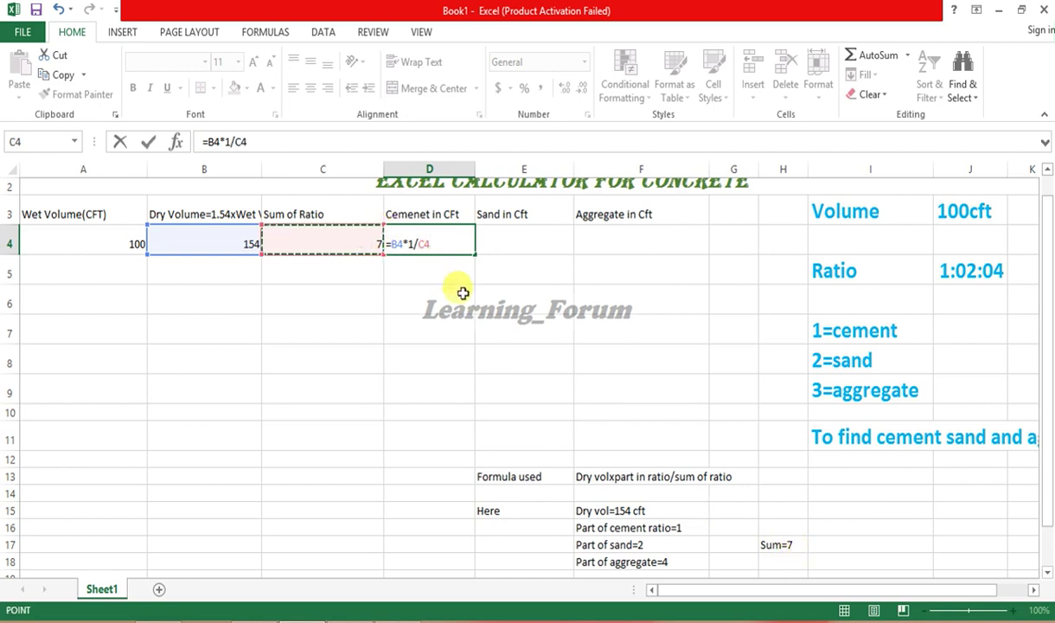
{"action": "key", "text": "Return"}
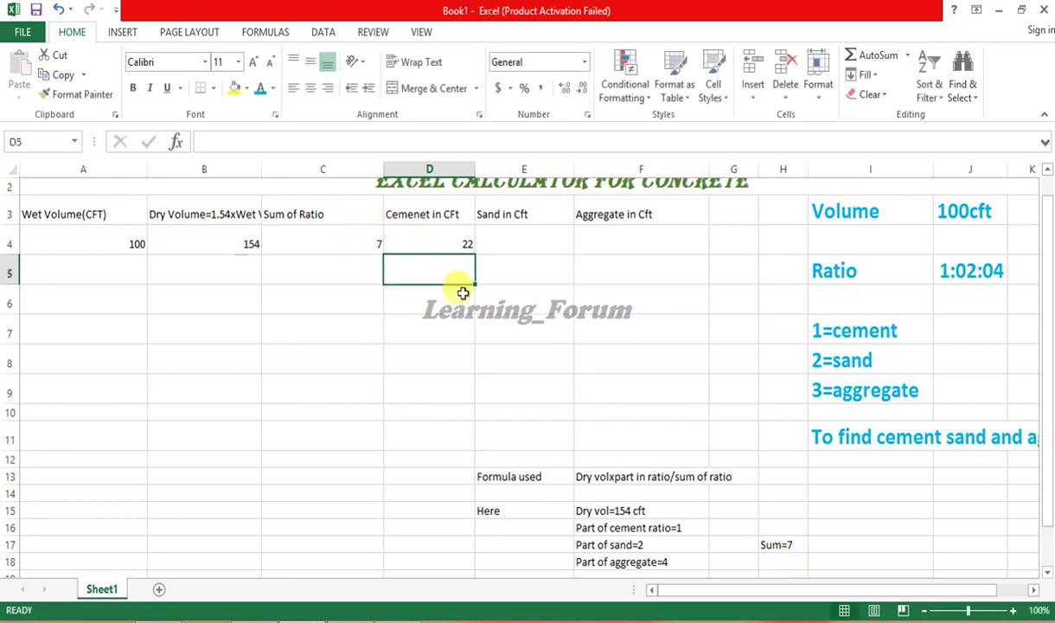
- Calculate sand in E4 with =B4*2/C4, giving 44 cft
{"action": "left_click", "coordinate": [546, 249]}
{"action": "type", "text": "="}
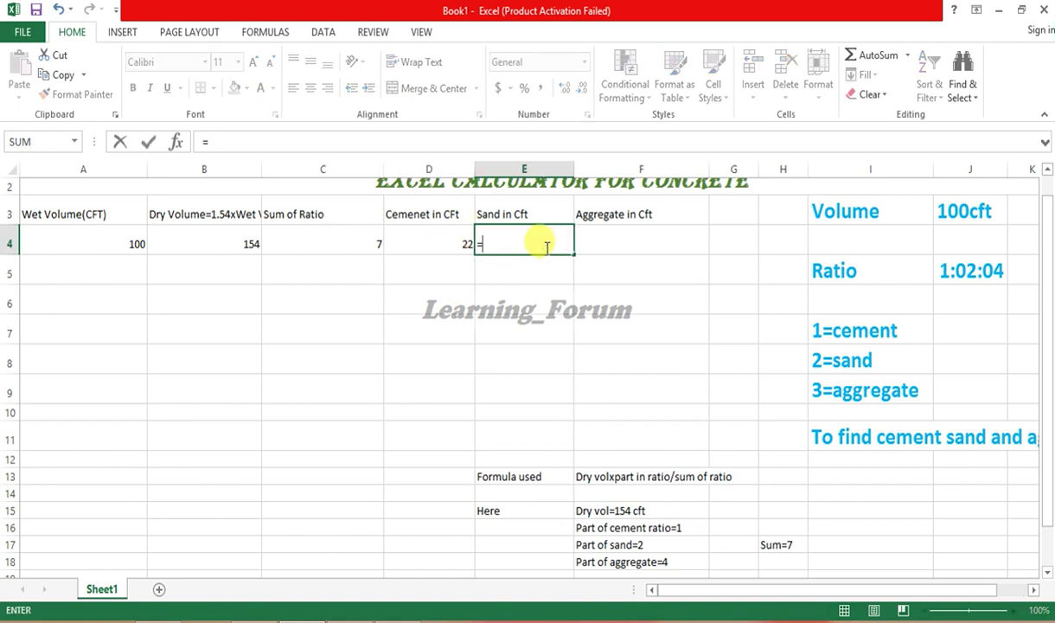
{"action": "left_click", "coordinate": [237, 238]}
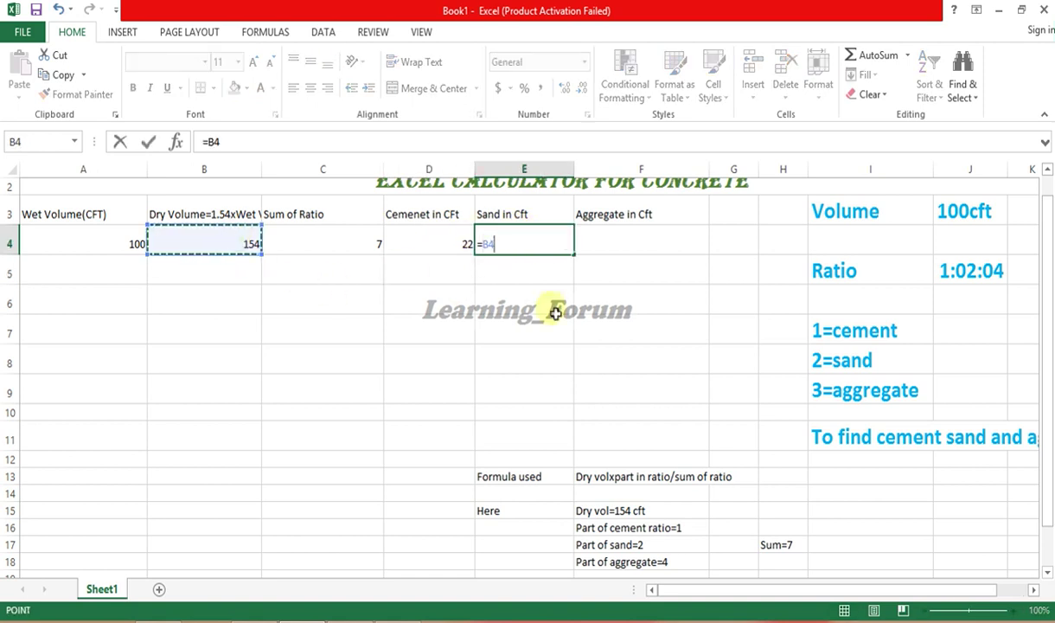
{"action": "type", "text": "*"}
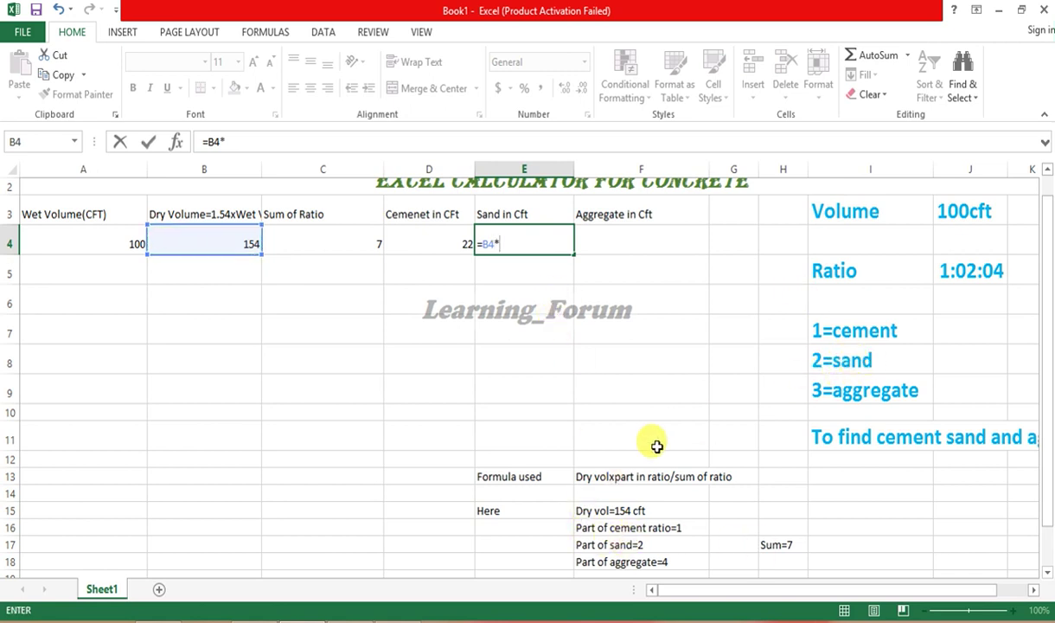
{"action": "type", "text": "2/"}
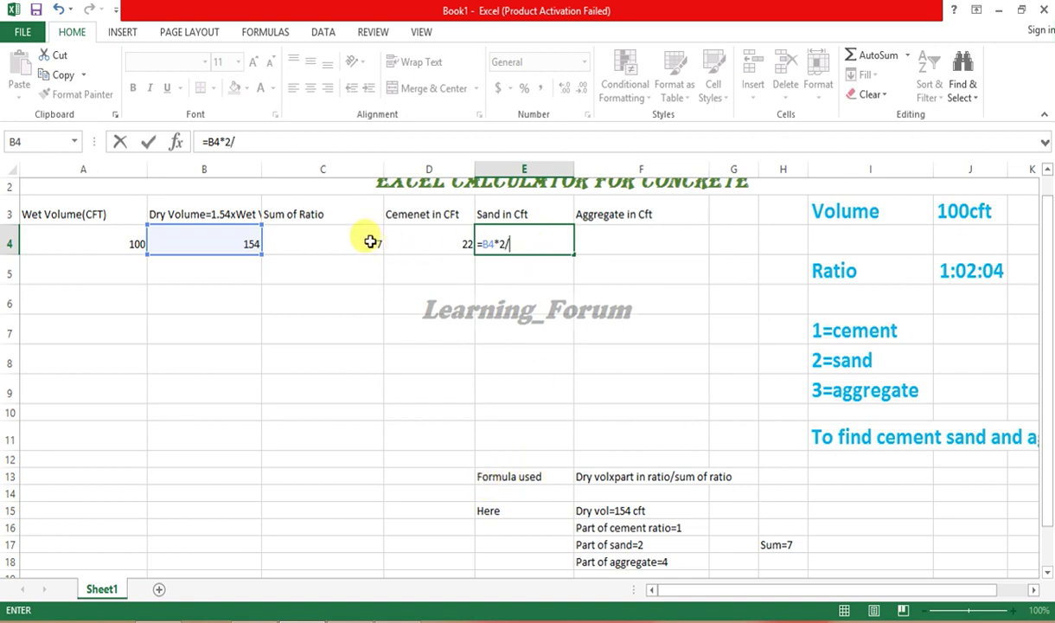
{"action": "left_click", "coordinate": [363, 241]}
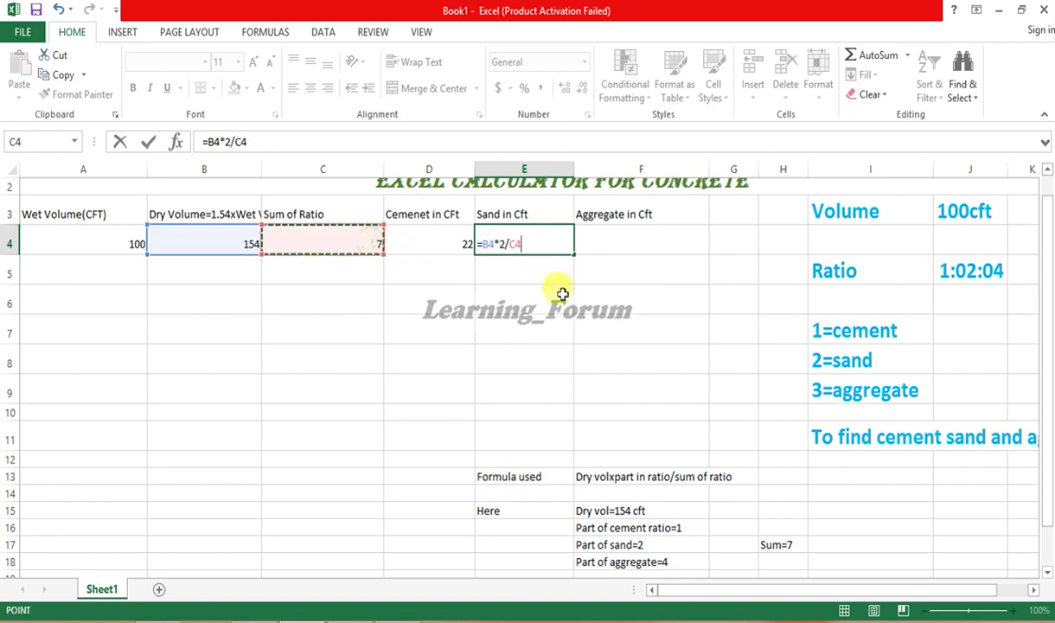
{"action": "key", "text": "Return"}
{"action": "left_click", "coordinate": [629, 234]}
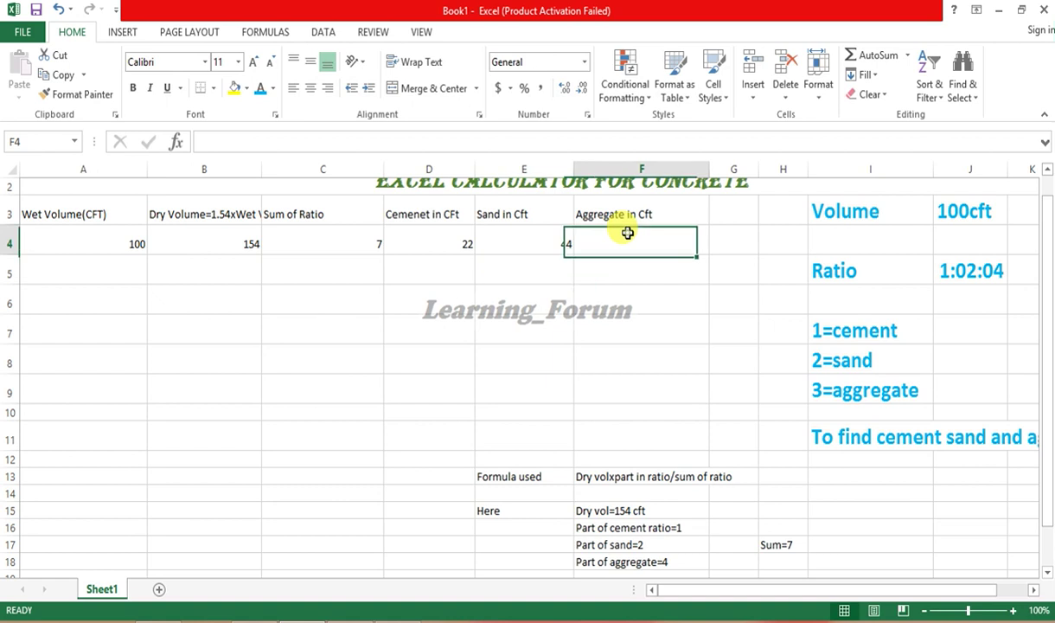
- Calculate aggregate in F4 with =B4*3/C4, giving 66 cft
{"action": "type", "text": "="}
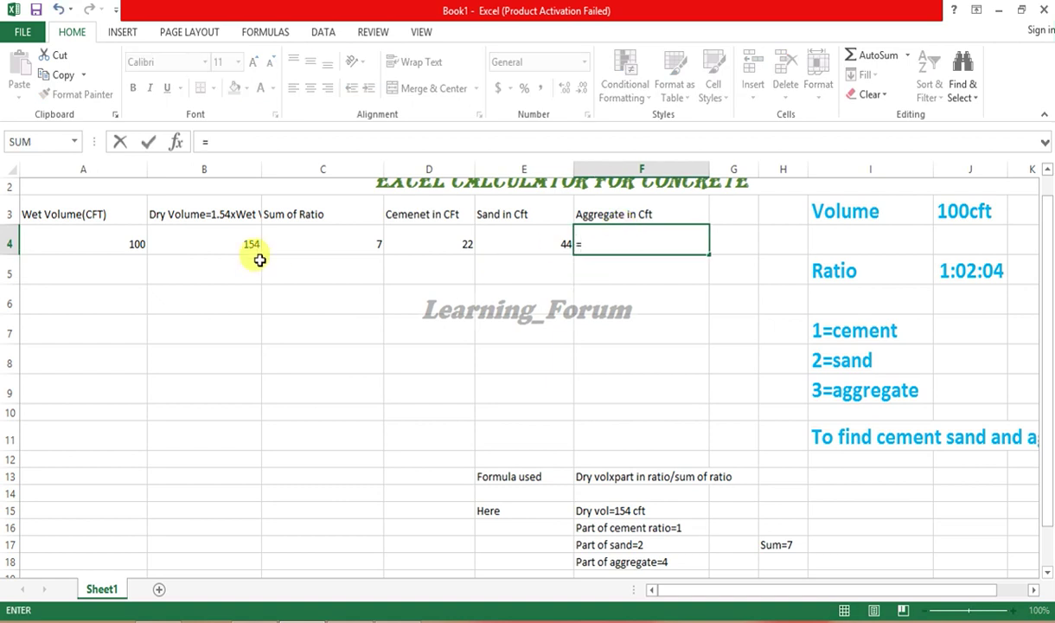
{"action": "left_click", "coordinate": [240, 243]}
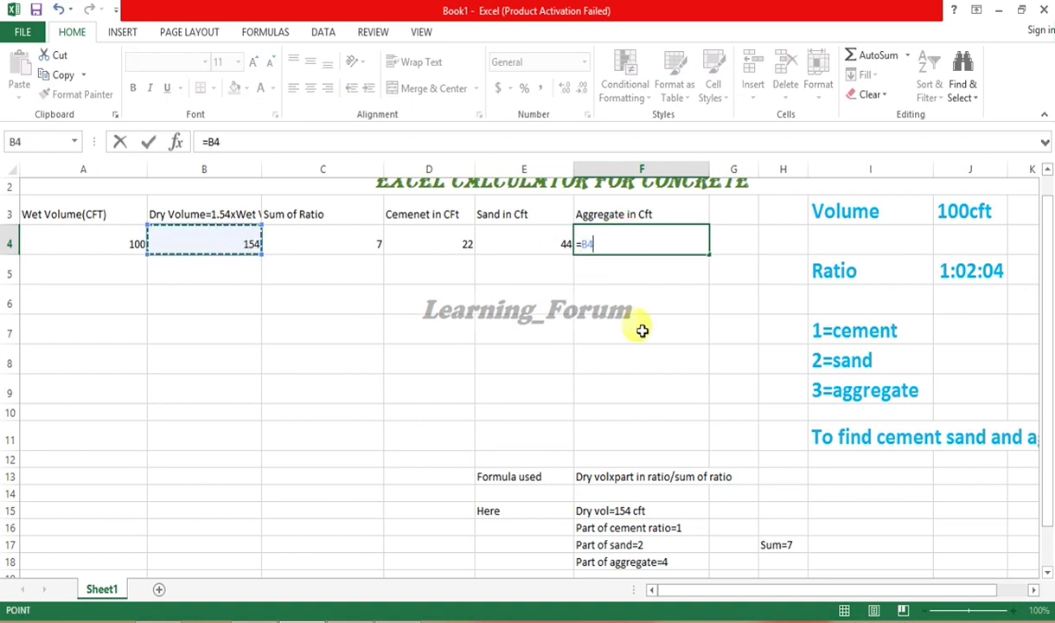
{"action": "type", "text": "*"}
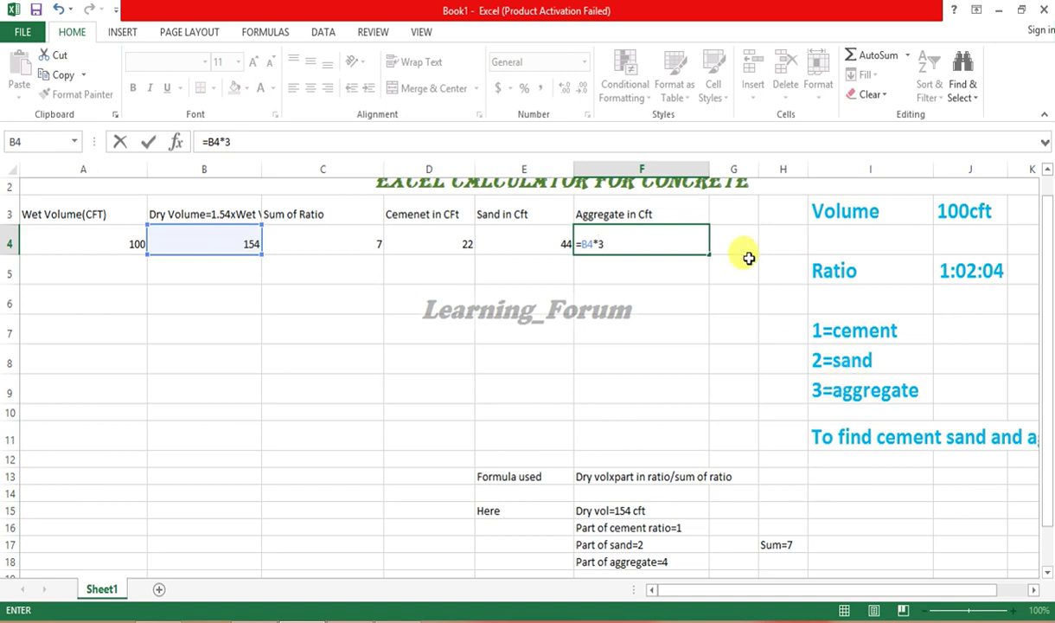
{"action": "left_click", "coordinate": [355, 240]}
{"action": "key", "text": "Return"}
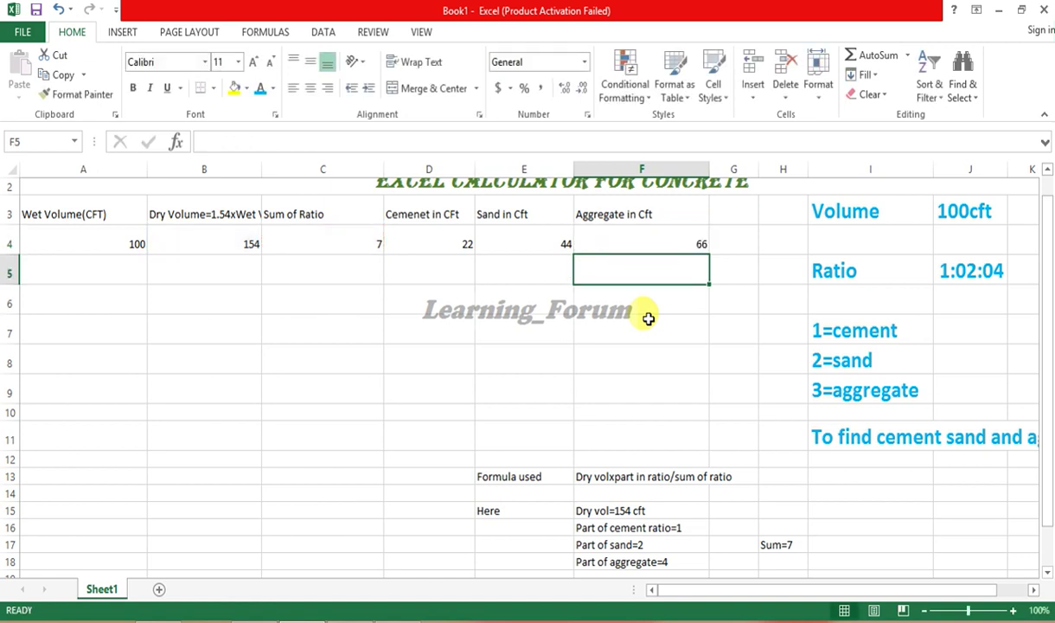
- Check the cement, sand and aggregate formulas in D4, E4 and F4
{"action": "left_click", "coordinate": [464, 239]}
{"action": "left_click", "coordinate": [559, 240]}
{"action": "left_click", "coordinate": [654, 238]}
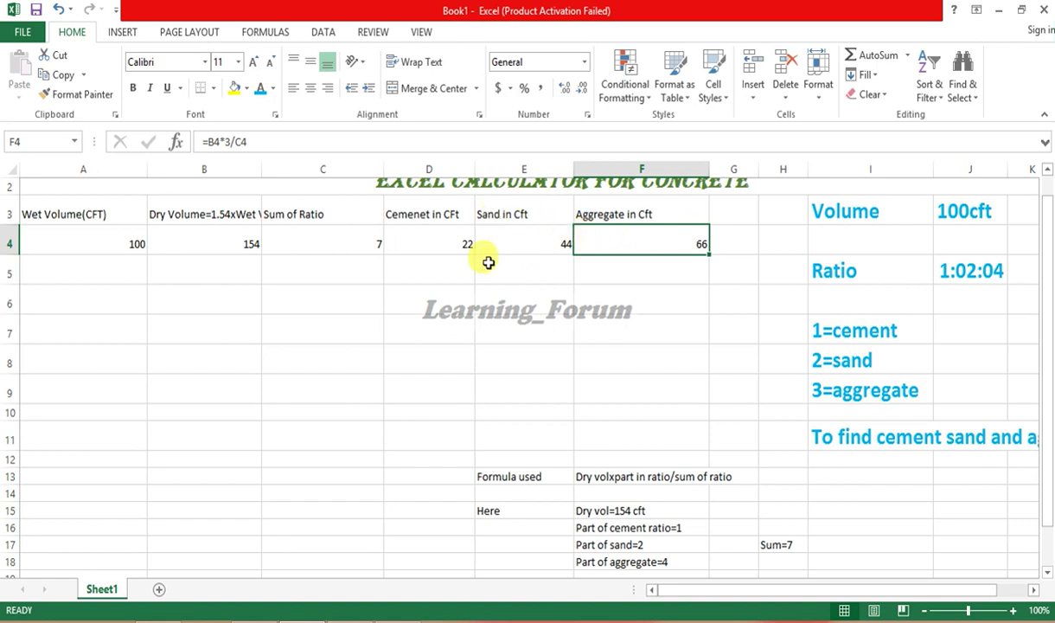
{"action": "double_click", "coordinate": [435, 329]}
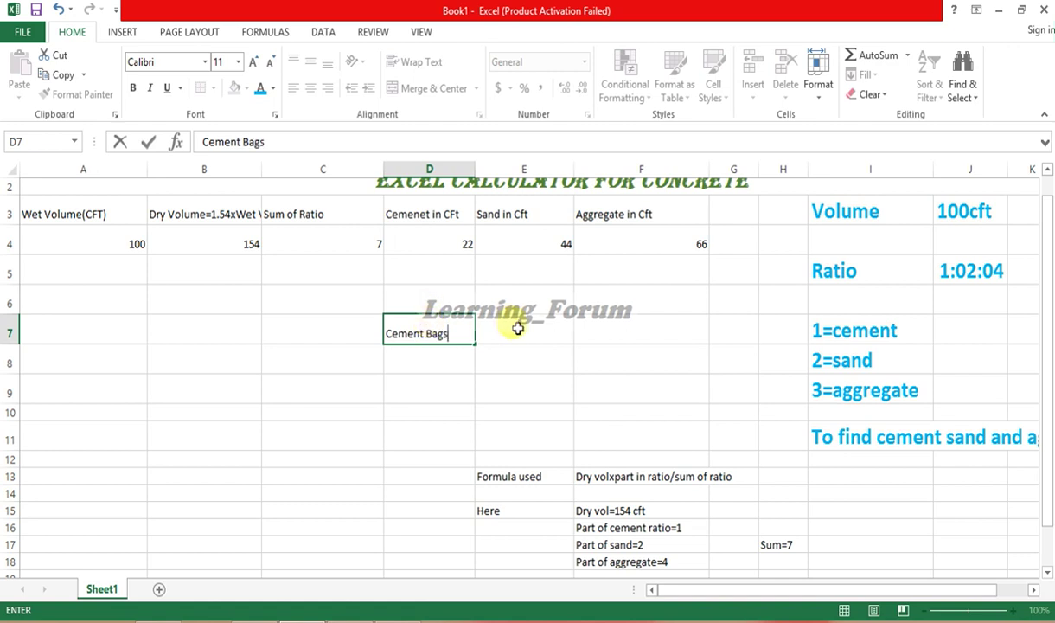
- Label D7 'Cement Bags' and note 'One cement bag' = '1.226 Cft' in D6:E6
{"action": "left_click", "coordinate": [499, 324]}
{"action": "left_click", "coordinate": [428, 295]}
{"action": "type", "text": "One cm"}
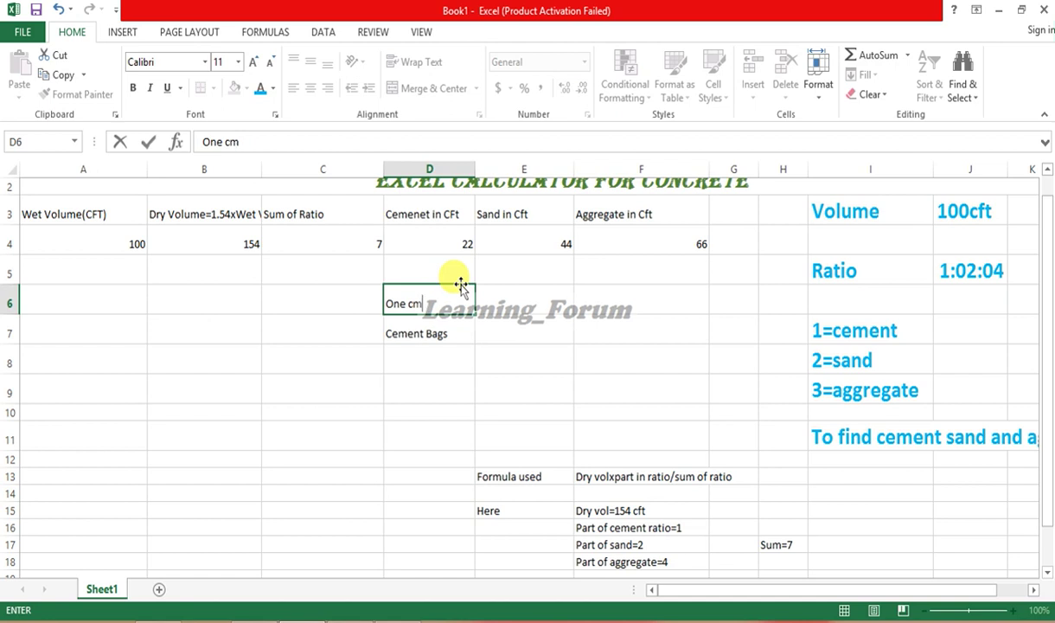
{"action": "key", "text": "BackSpace"}
{"action": "type", "text": "ement bag"}
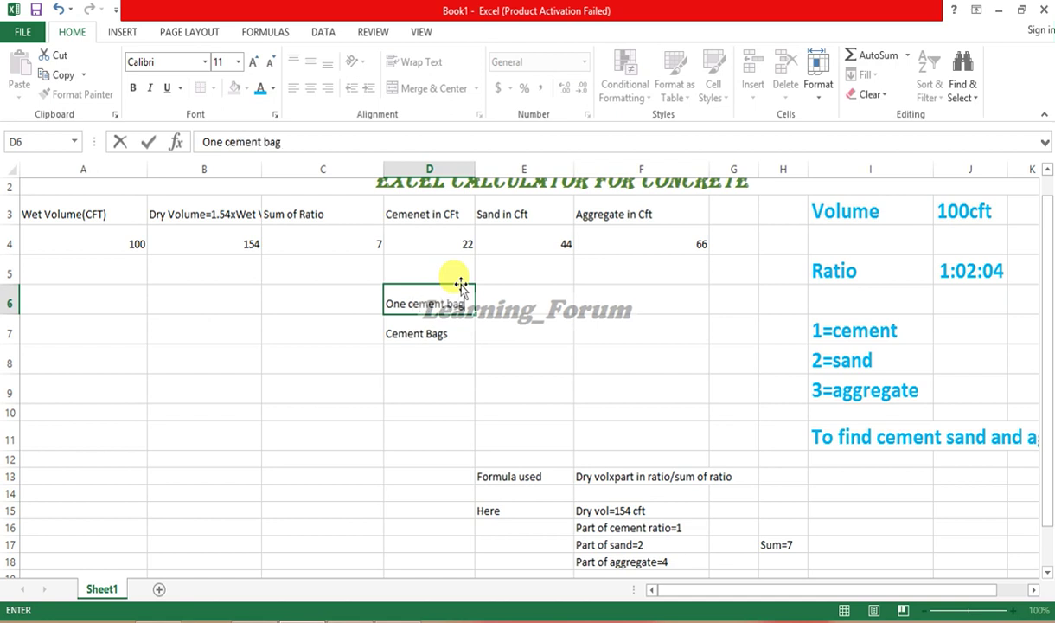
{"action": "key", "text": "Tab"}
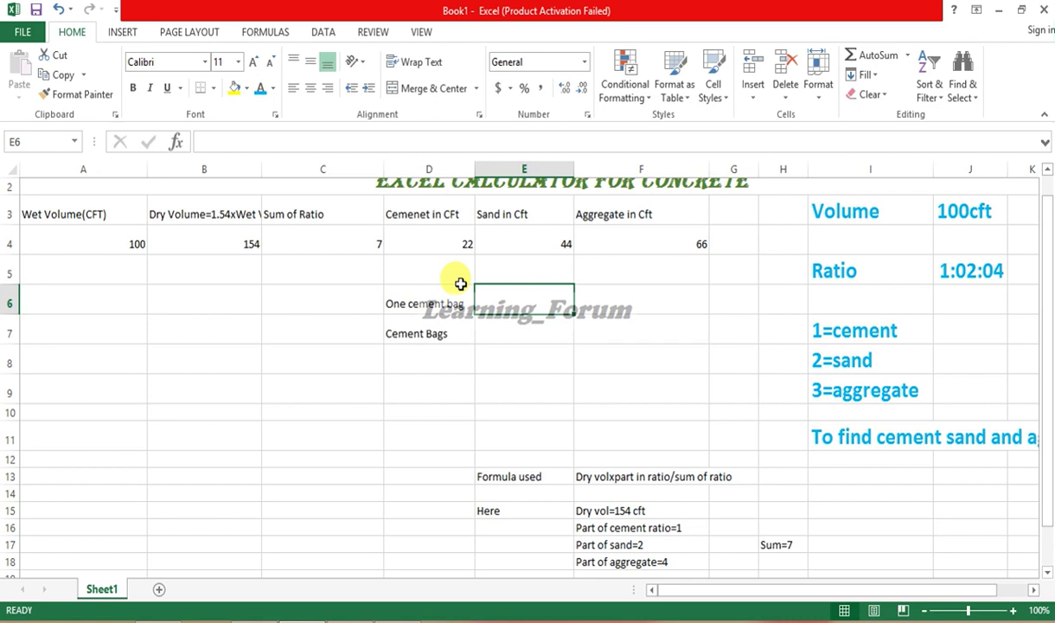
{"action": "type", "text": "1.226 Cft"}
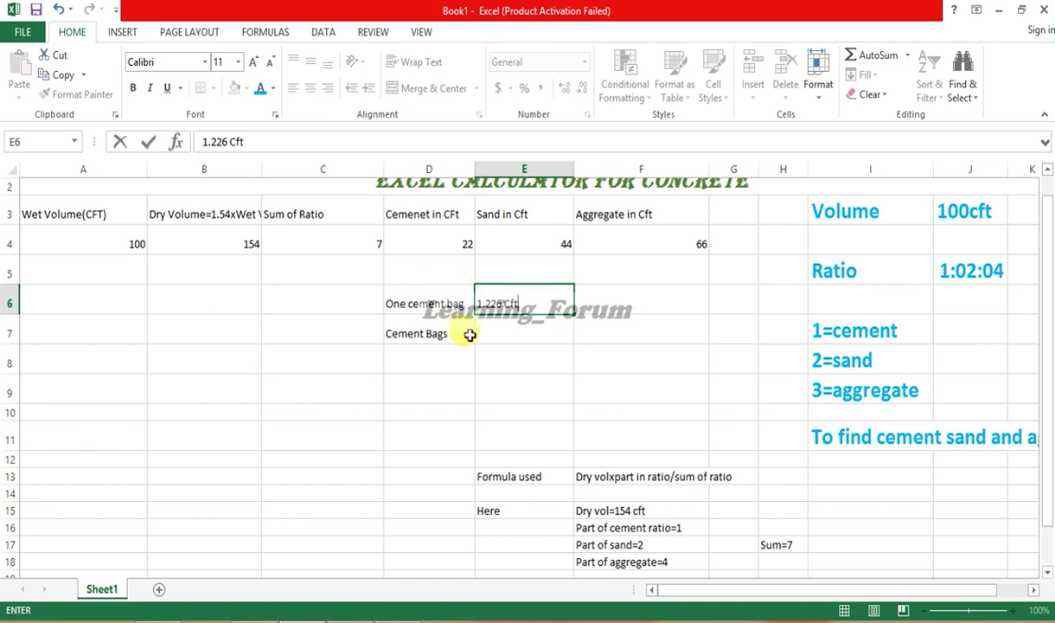
{"action": "left_click", "coordinate": [464, 333]}
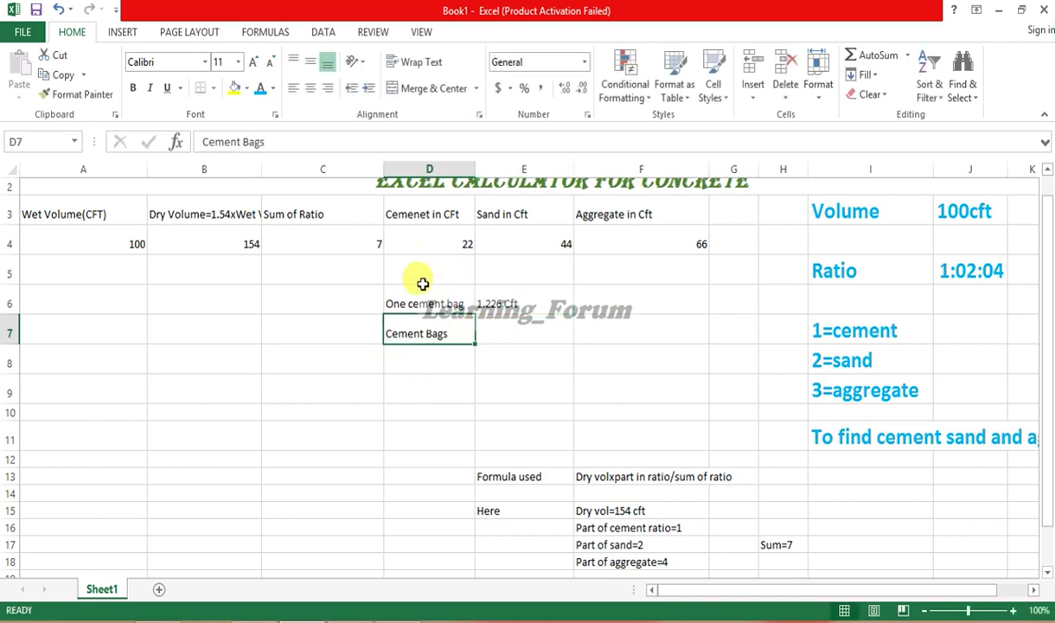
{"action": "double_click", "coordinate": [491, 332]}
- Enter =D4/1.226 in E7 to get 17.94453507 cement bags
{"action": "type", "text": "="}
{"action": "left_click", "coordinate": [453, 244]}
{"action": "type", "text": "/1.226"}
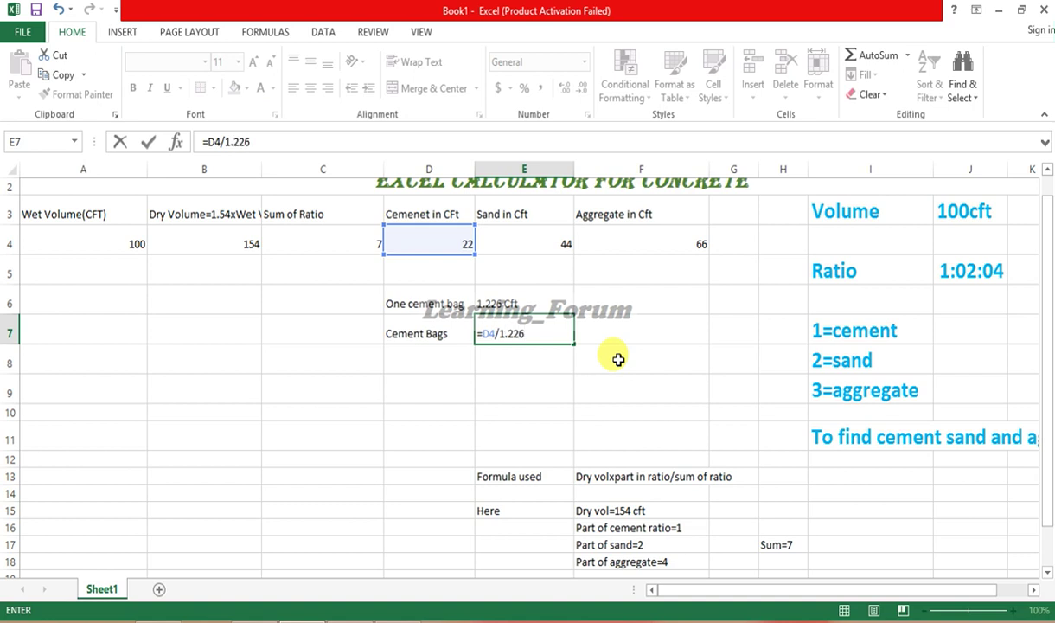
{"action": "key", "text": "Return"}
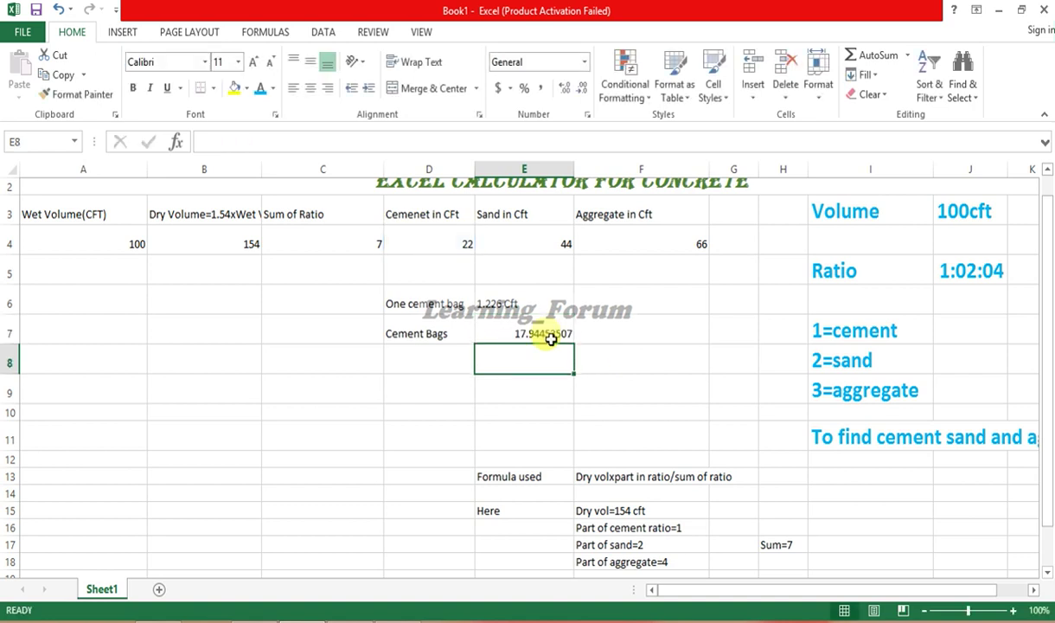
- Write the note 'Say 18 Bags of Cement 50 kg' in F7
{"action": "left_click", "coordinate": [543, 334]}
{"action": "double_click", "coordinate": [637, 334]}
{"action": "type", "text": "Say 18"}
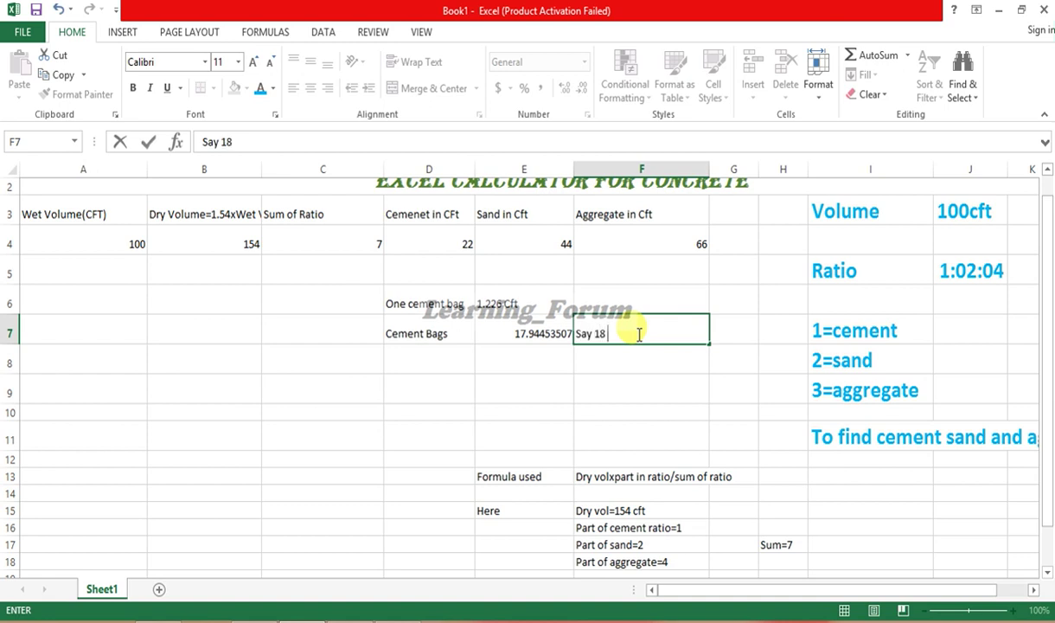
{"action": "type", "text": "Bags of Cement 50 kg"}
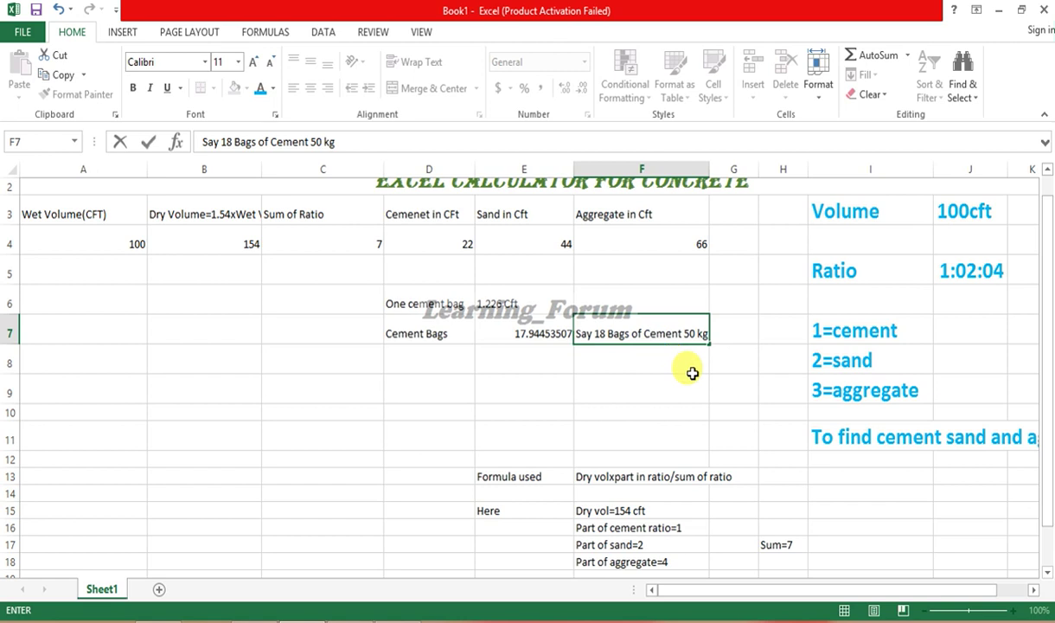
{"action": "left_click", "coordinate": [678, 383]}
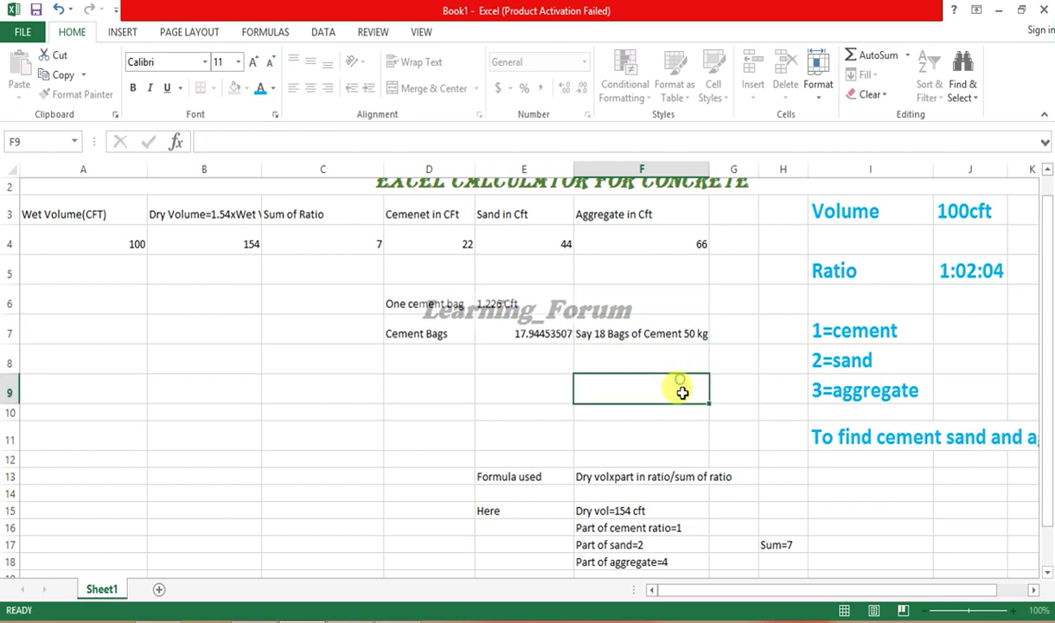
{"action": "left_click", "coordinate": [626, 336]}
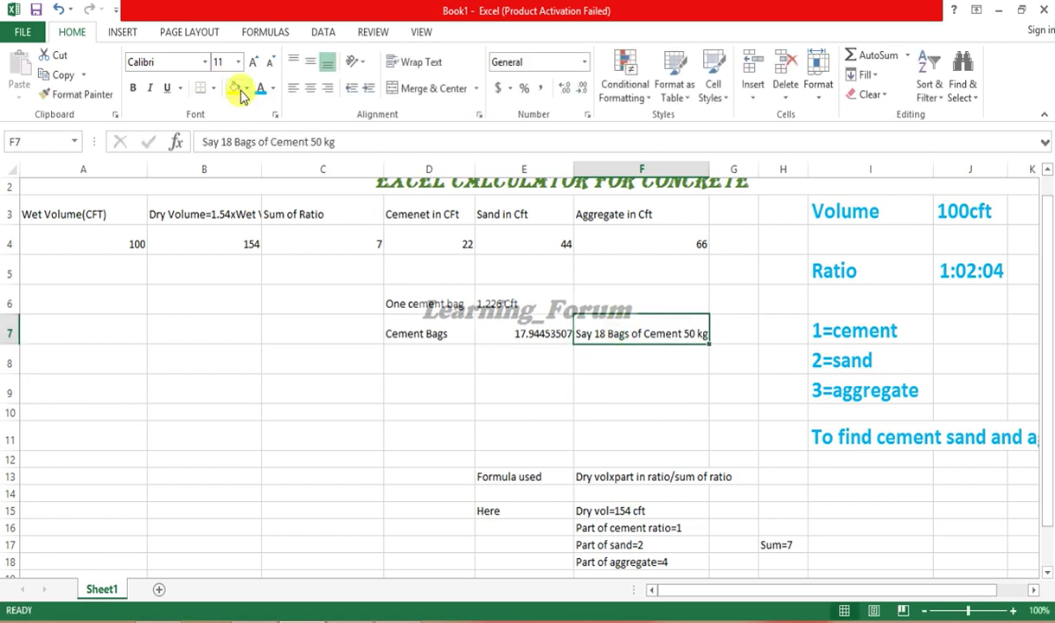
- Make the F7 bag note bold with a light-green fill
{"action": "left_click", "coordinate": [247, 88]}
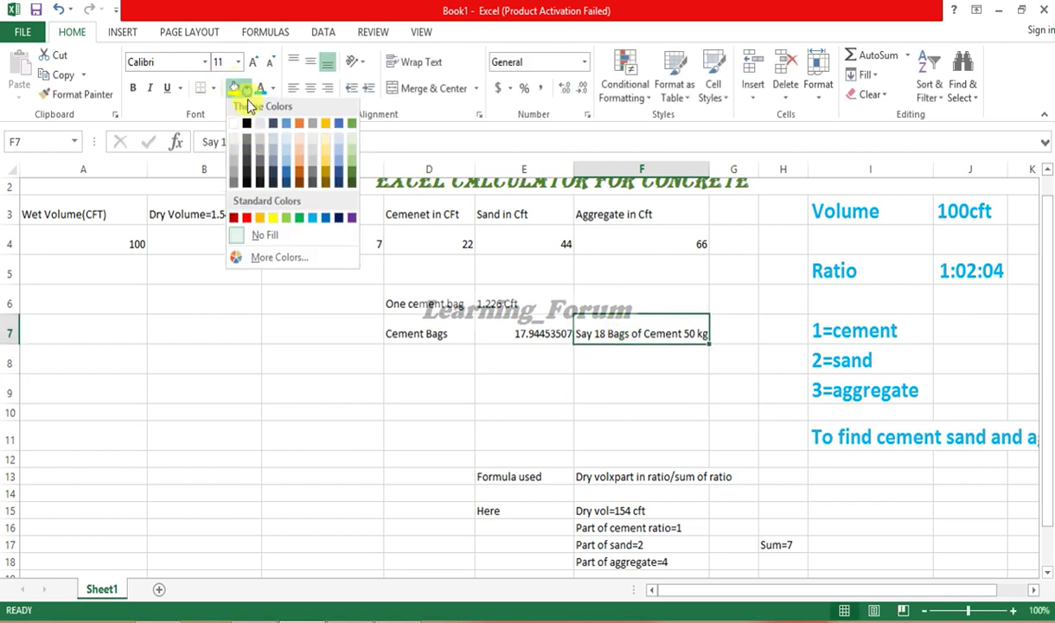
{"action": "left_click", "coordinate": [350, 157]}
{"action": "left_click", "coordinate": [133, 88]}
{"action": "left_click", "coordinate": [437, 410]}
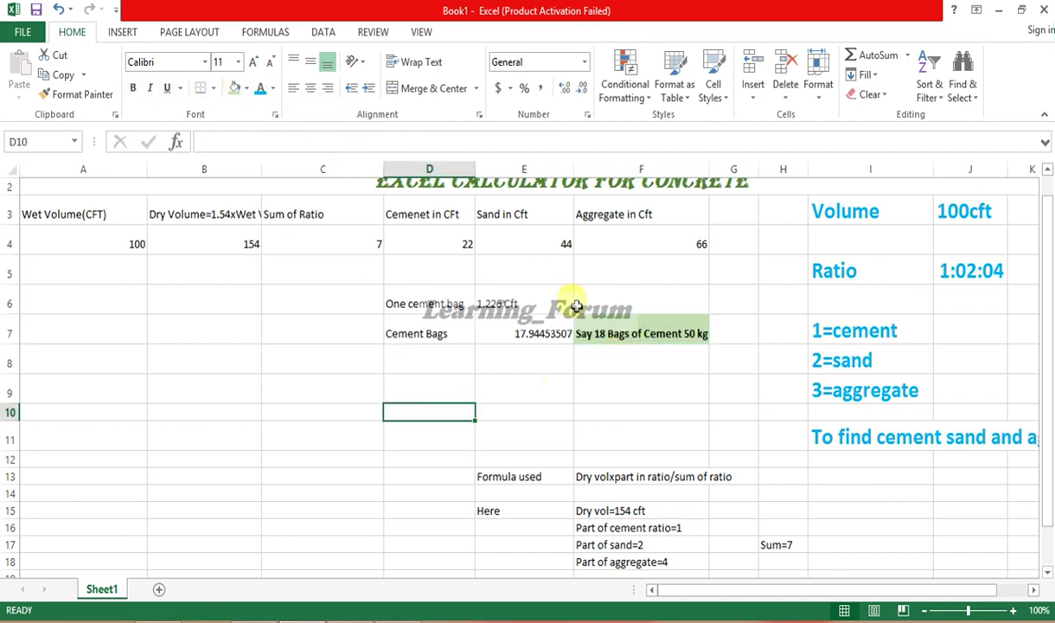
- Fill the result cells D4, E4 and F4 light green
{"action": "left_click", "coordinate": [446, 243]}
{"action": "left_click", "coordinate": [235, 90]}
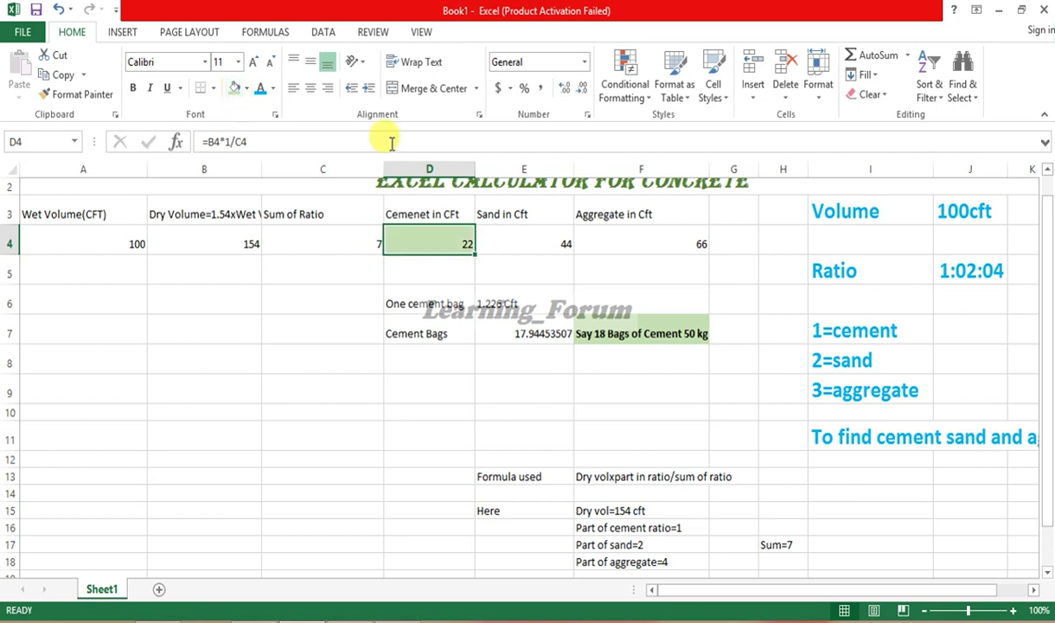
{"action": "left_click", "coordinate": [518, 244]}
{"action": "left_click", "coordinate": [235, 90]}
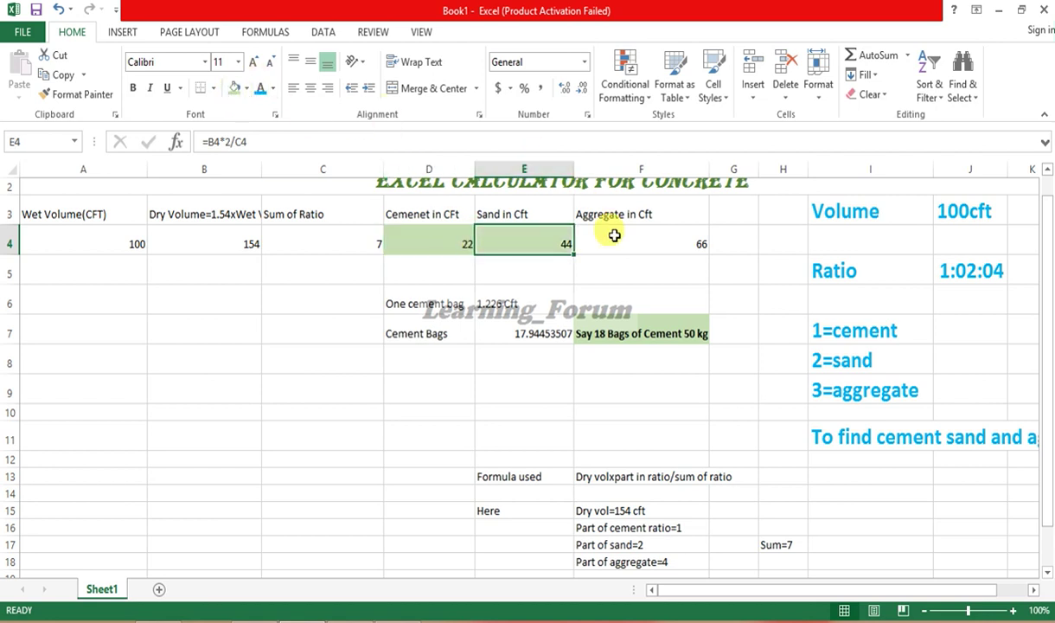
{"action": "left_click", "coordinate": [605, 233]}
{"action": "left_click", "coordinate": [232, 90]}
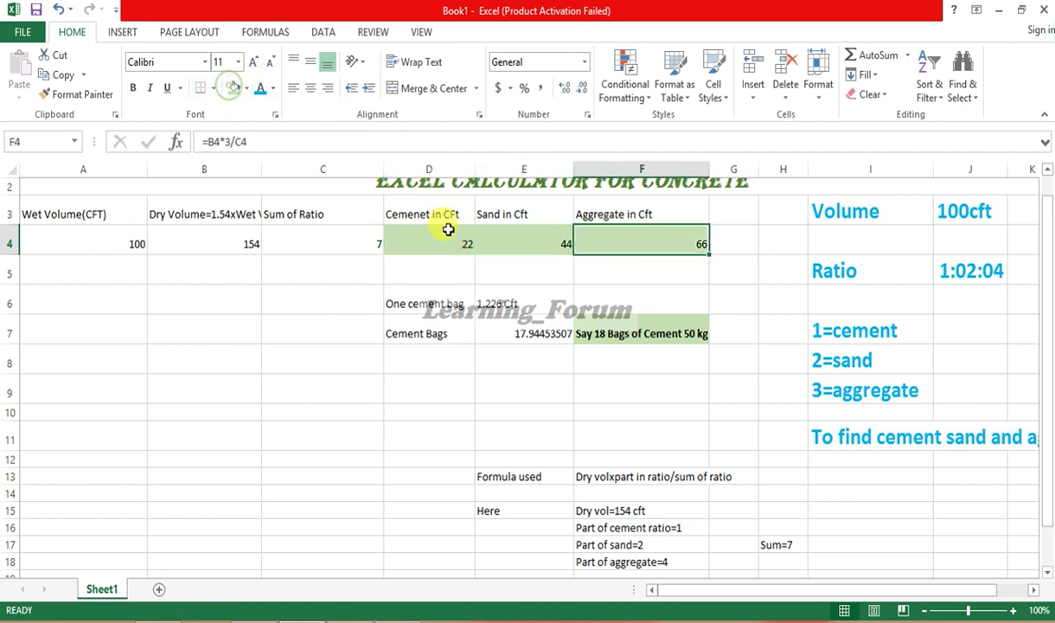
- Make D4:F4 bold and apply All Borders to them
{"action": "left_click_drag", "start_coordinate": [441, 235], "coordinate": [619, 237]}
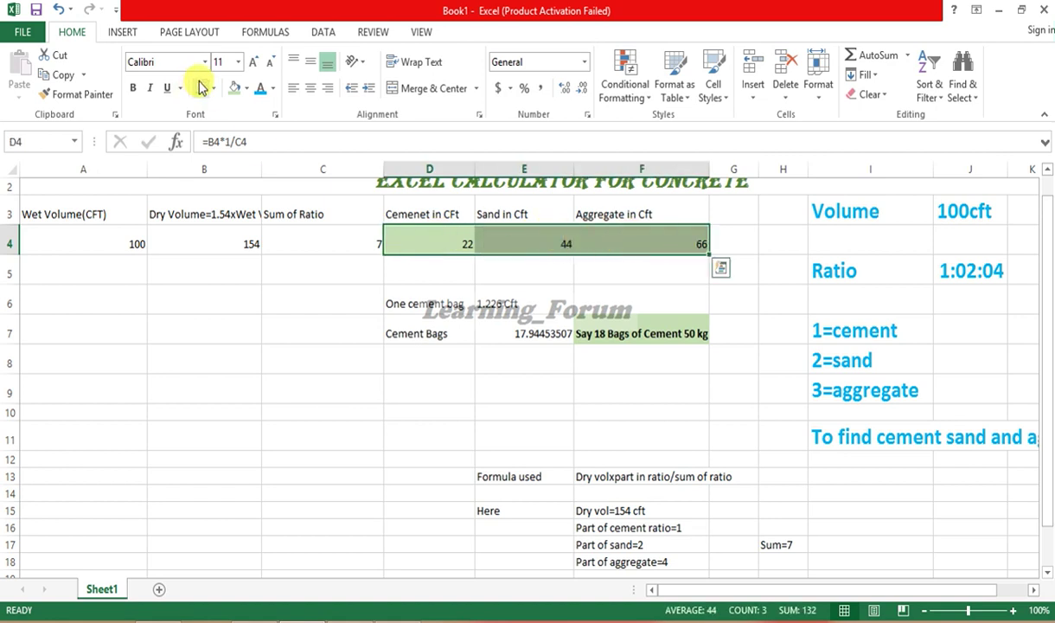
{"action": "left_click", "coordinate": [133, 89]}
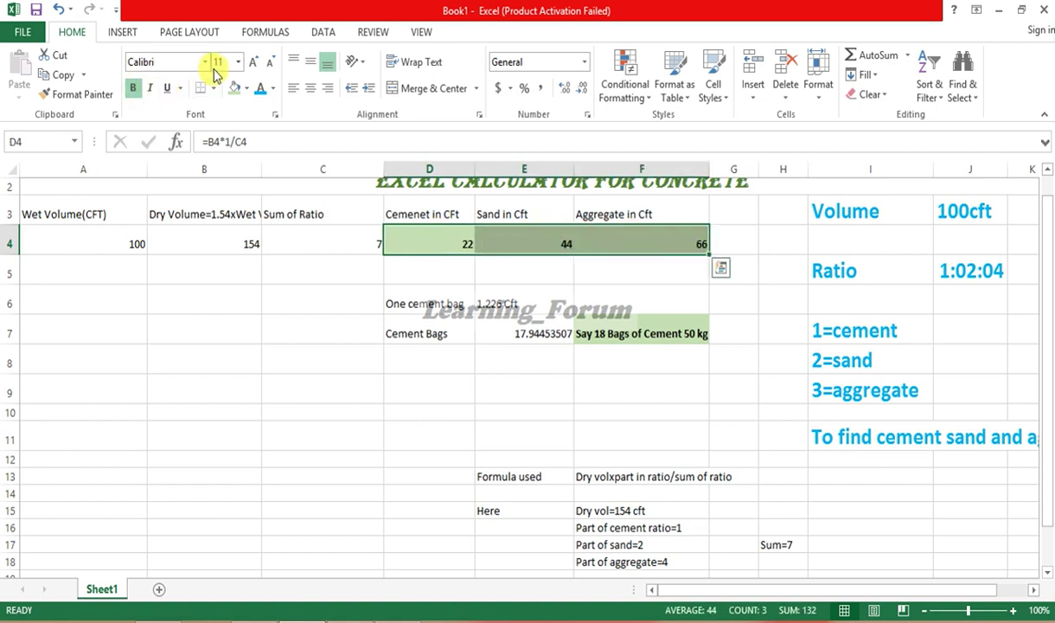
{"action": "left_click", "coordinate": [213, 88]}
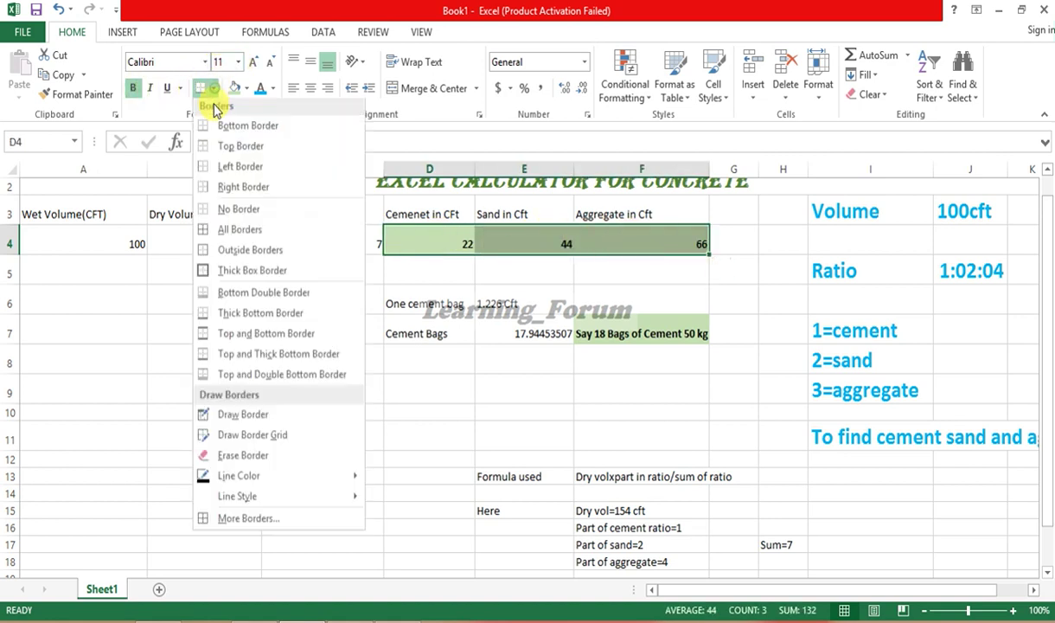
{"action": "left_click", "coordinate": [219, 230]}
{"action": "left_click", "coordinate": [506, 377]}
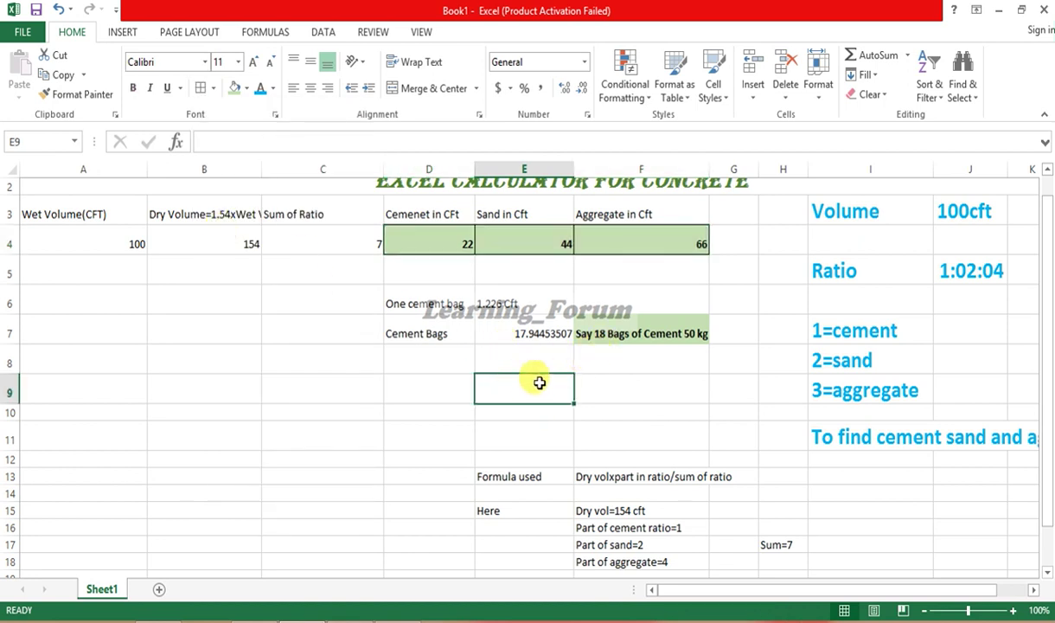
{"action": "scroll", "coordinate": [539, 382], "scroll_direction": "up", "scroll_amount": 1}
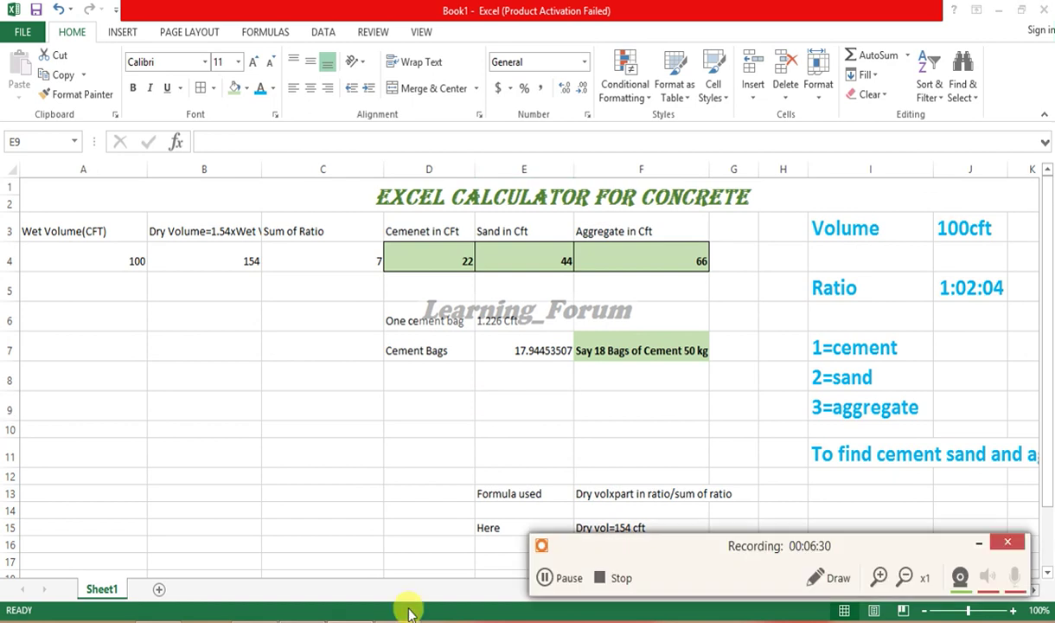